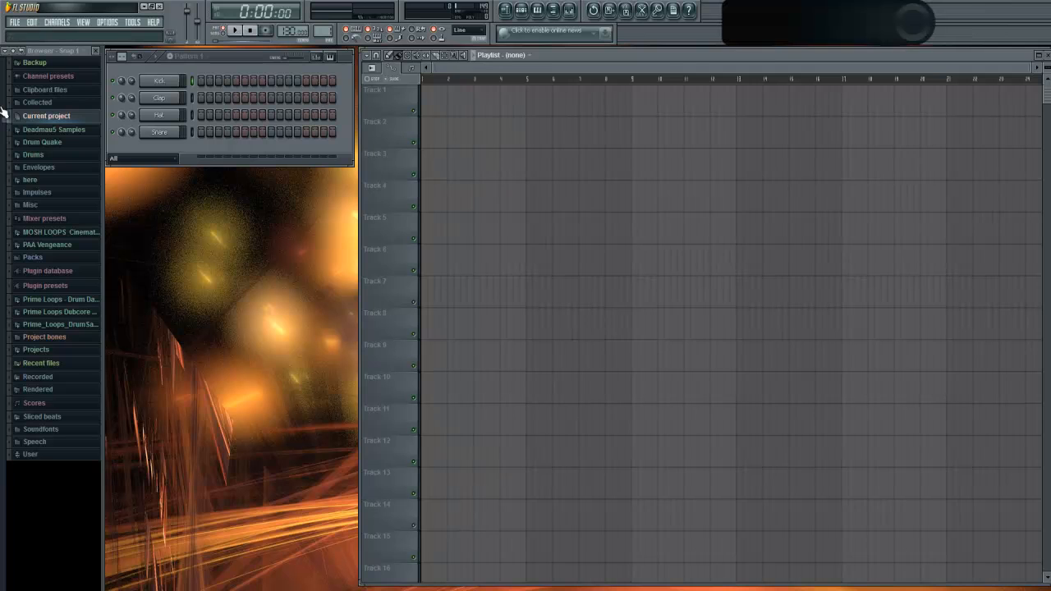
pyautogui.click(59, 22)
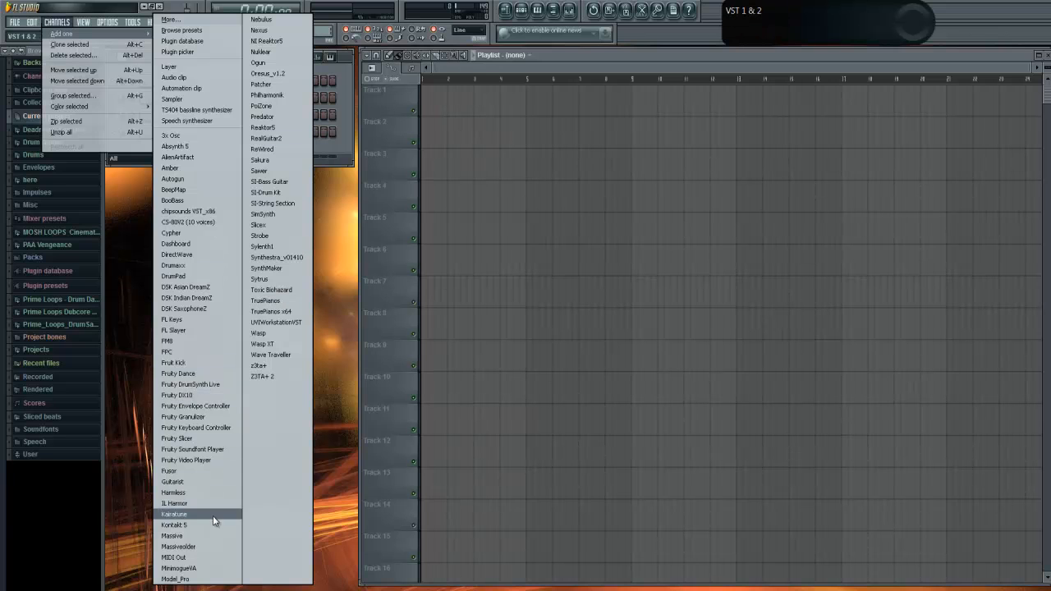
pyautogui.click(553, 56)
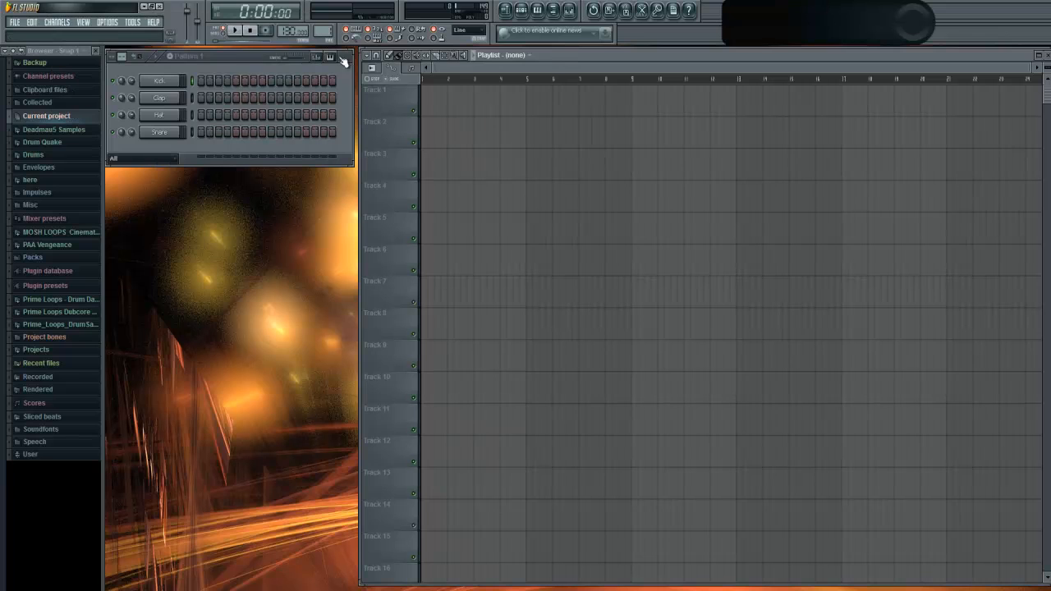
pyautogui.moveTo(243, 58); pyautogui.dragTo(246, 58)
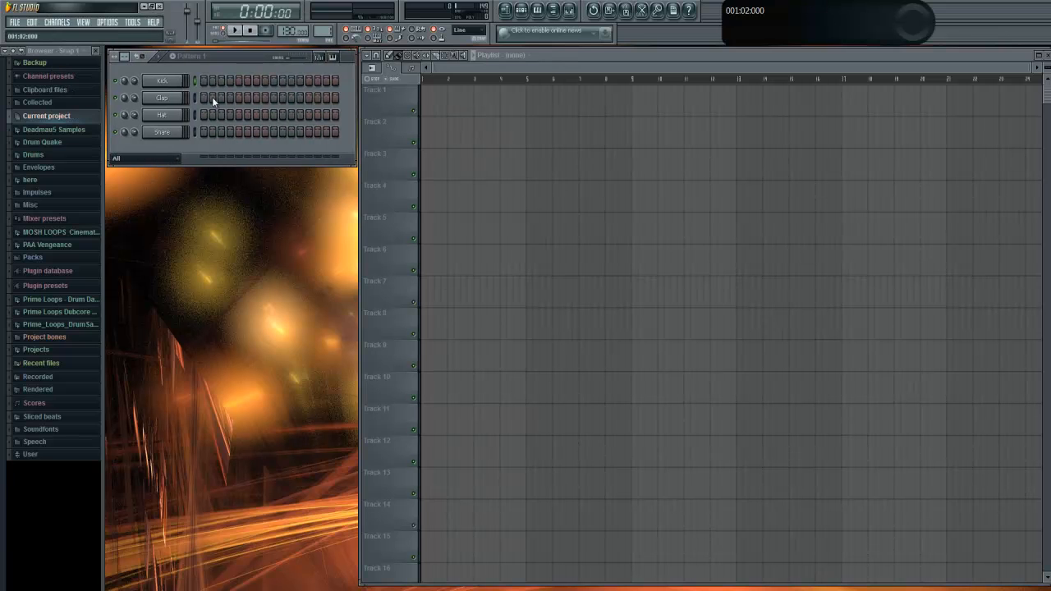
# - Add a Massive synth channel and place its plugin window over the playlist
pyautogui.click(61, 23)
pyautogui.moveTo(62, 33)
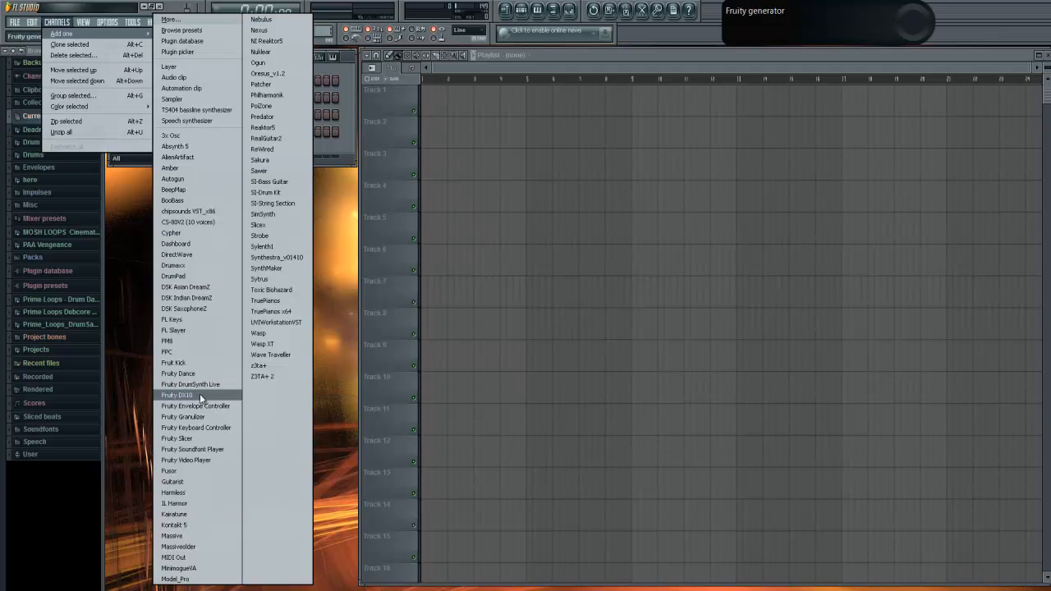
pyautogui.click(192, 535)
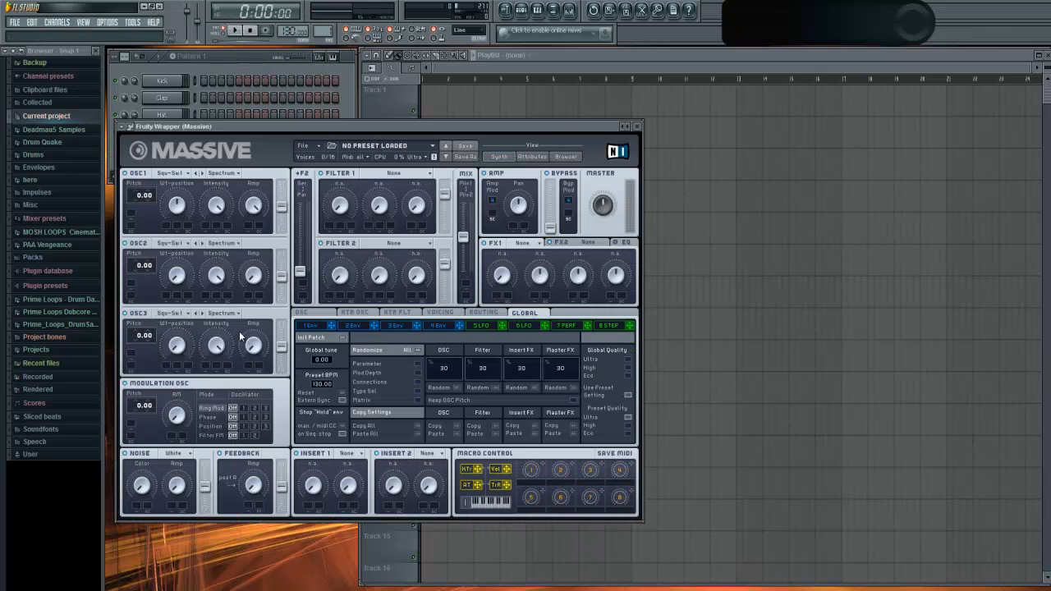
pyautogui.moveTo(270, 129); pyautogui.dragTo(576, 95)
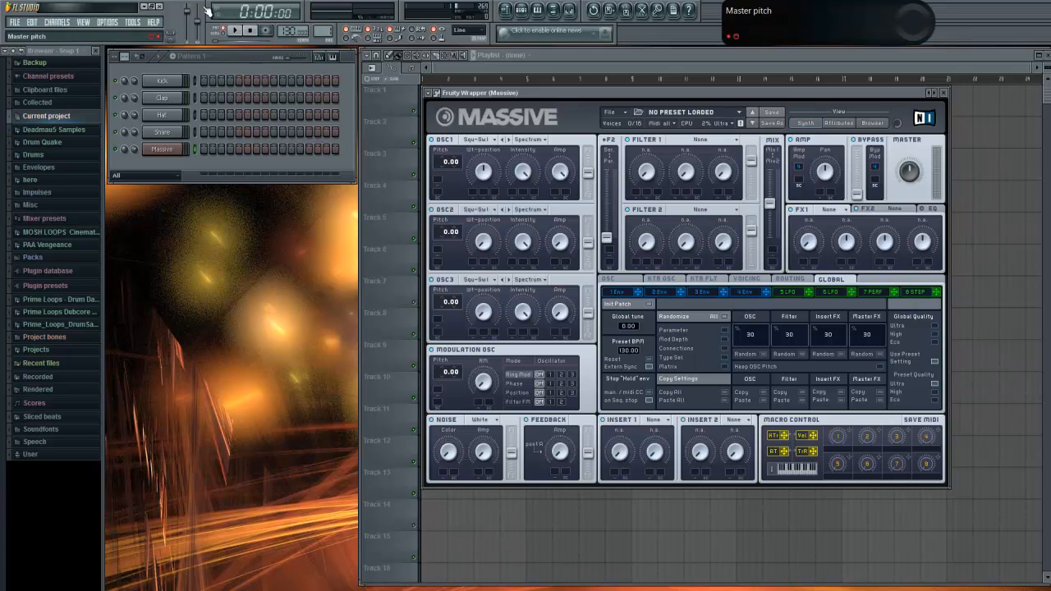
pyautogui.rightClick(172, 152)
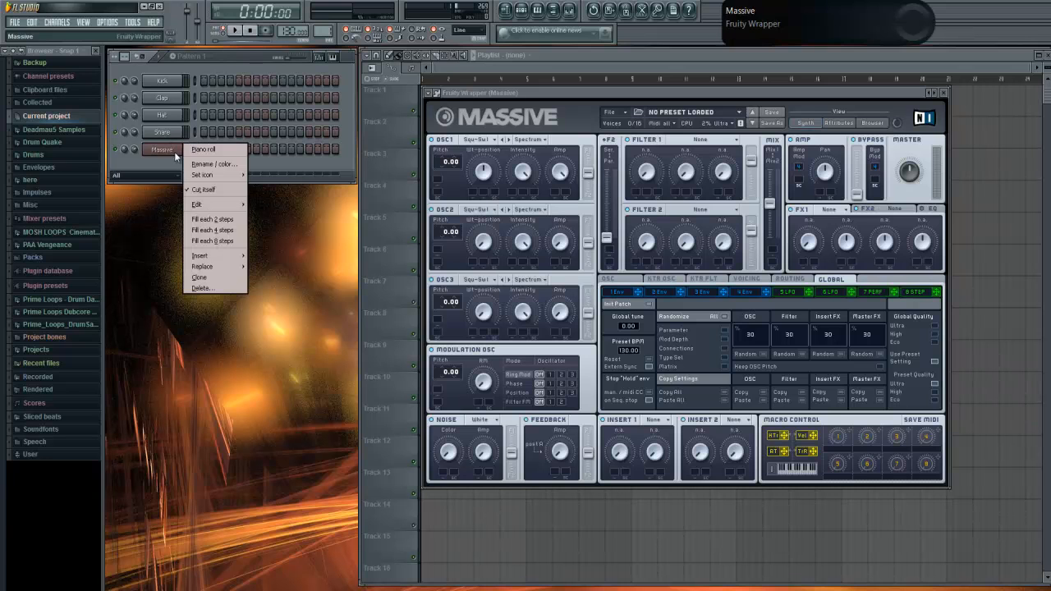
pyautogui.click(265, 64)
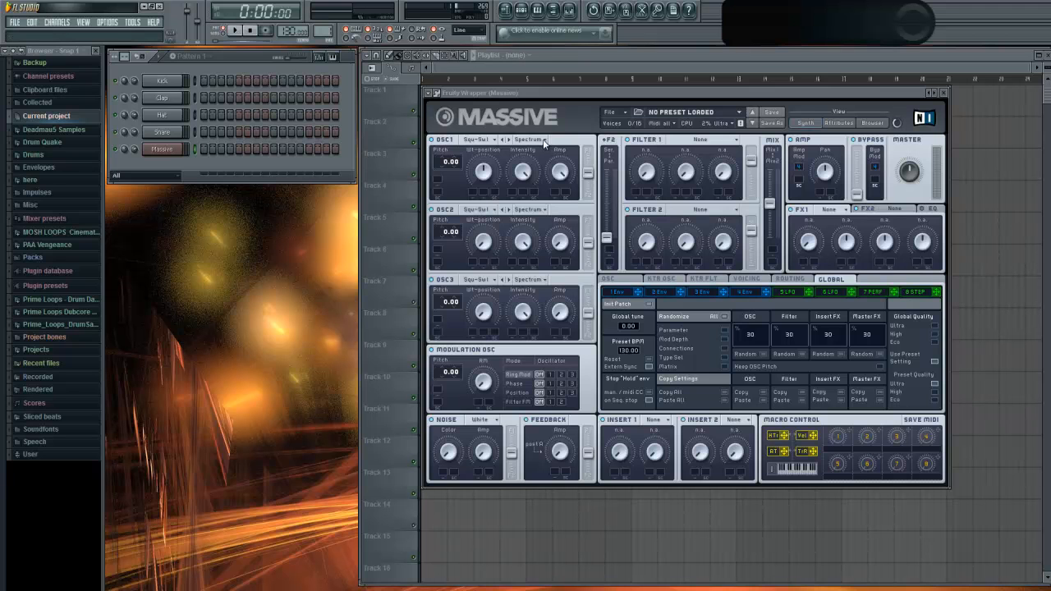
# - Rescan the MIDI devices in the MIDI settings and close the settings
pyautogui.click(107, 21)
pyautogui.click(119, 37)
pyautogui.click(487, 463)
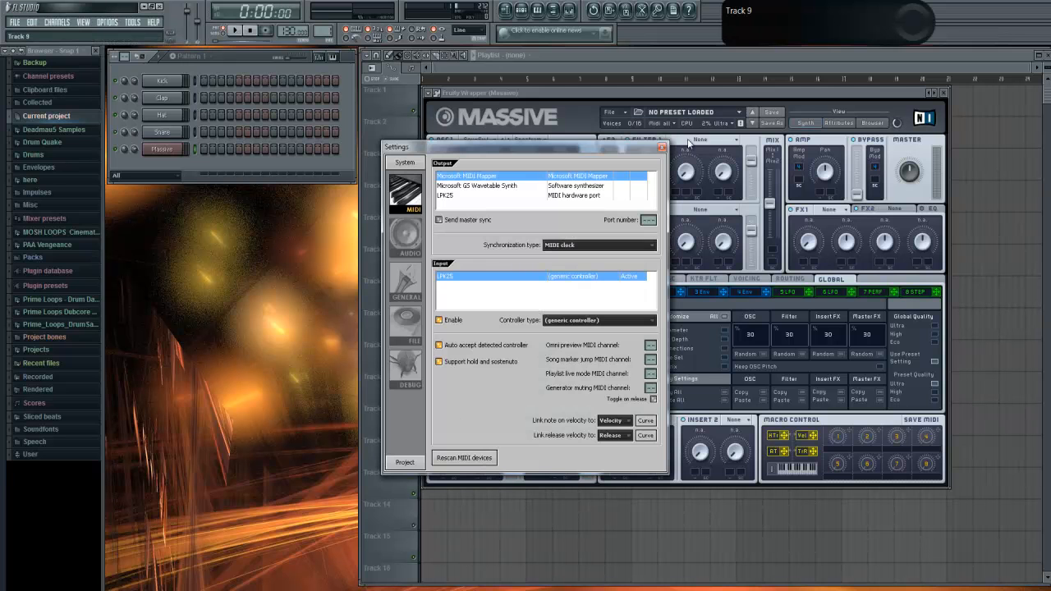
pyautogui.click(662, 149)
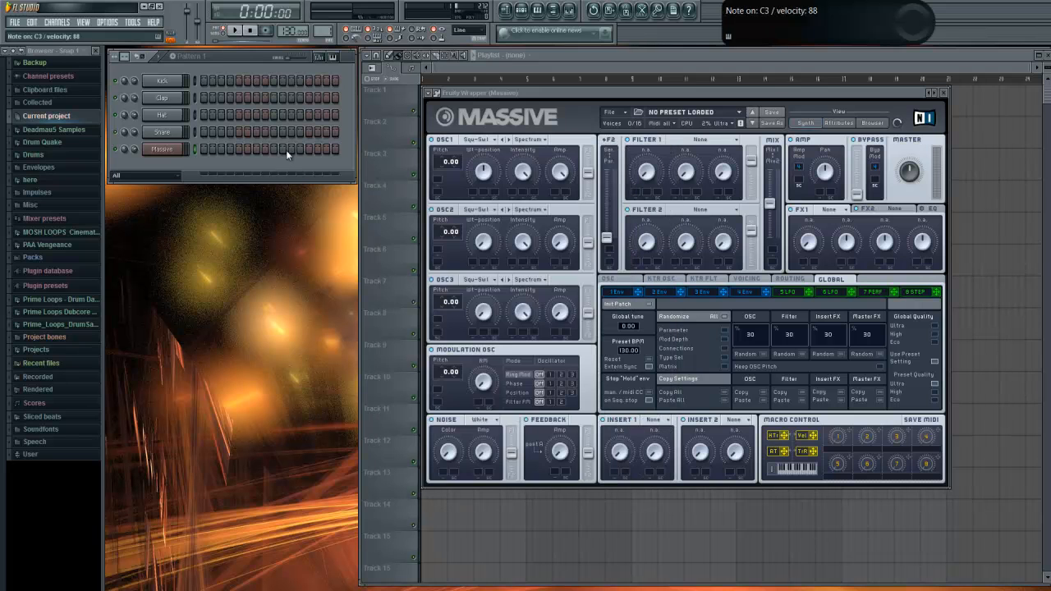
# - Set the wavetable of Massive's OSC1 to Sin-Square
pyautogui.click(487, 140)
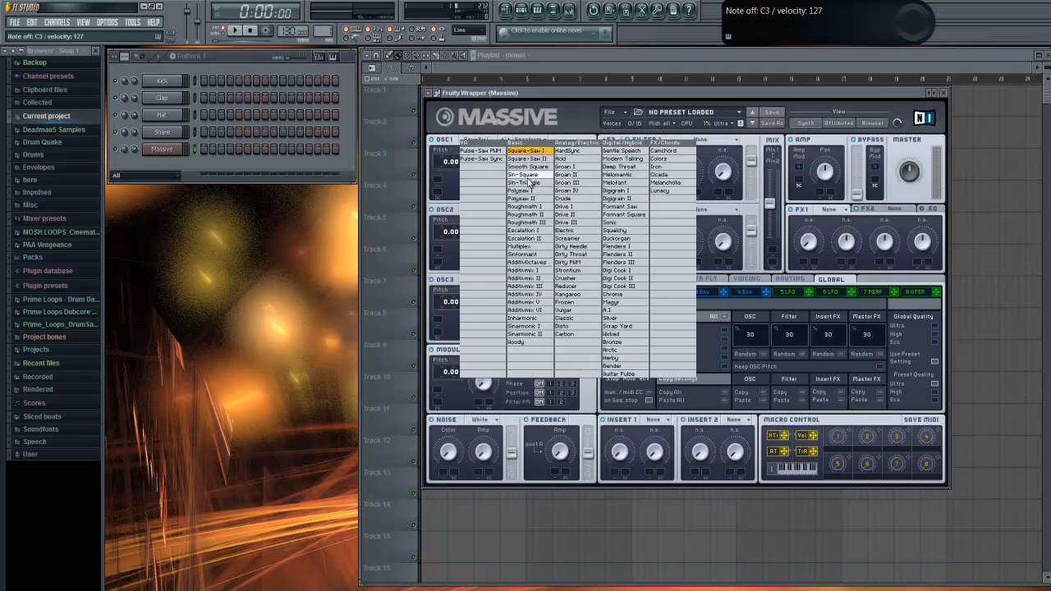
pyautogui.click(570, 93)
pyautogui.click(477, 140)
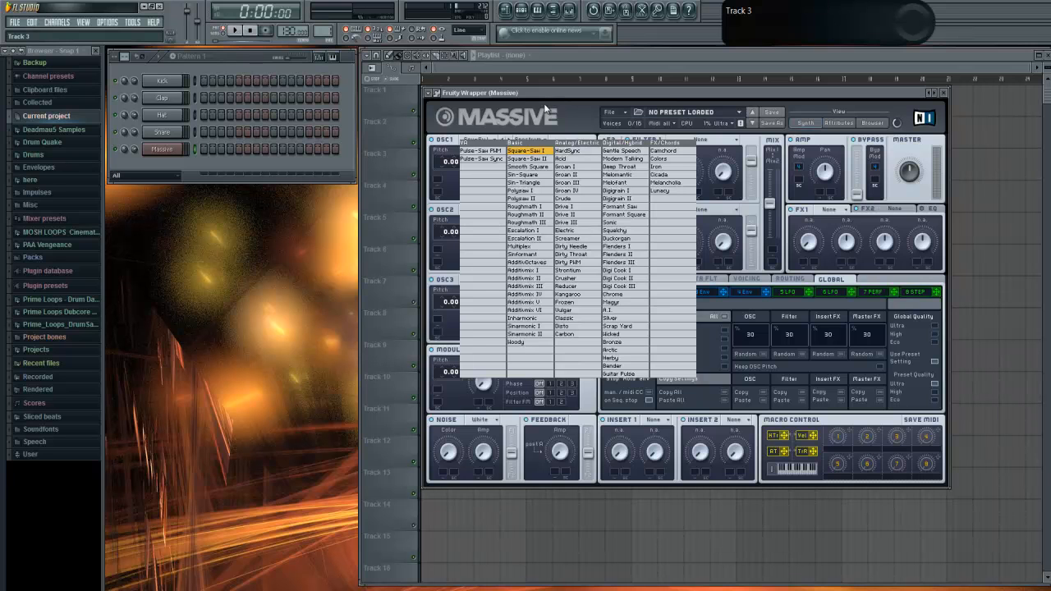
pyautogui.click(536, 182)
pyautogui.click(476, 139)
pyautogui.click(530, 174)
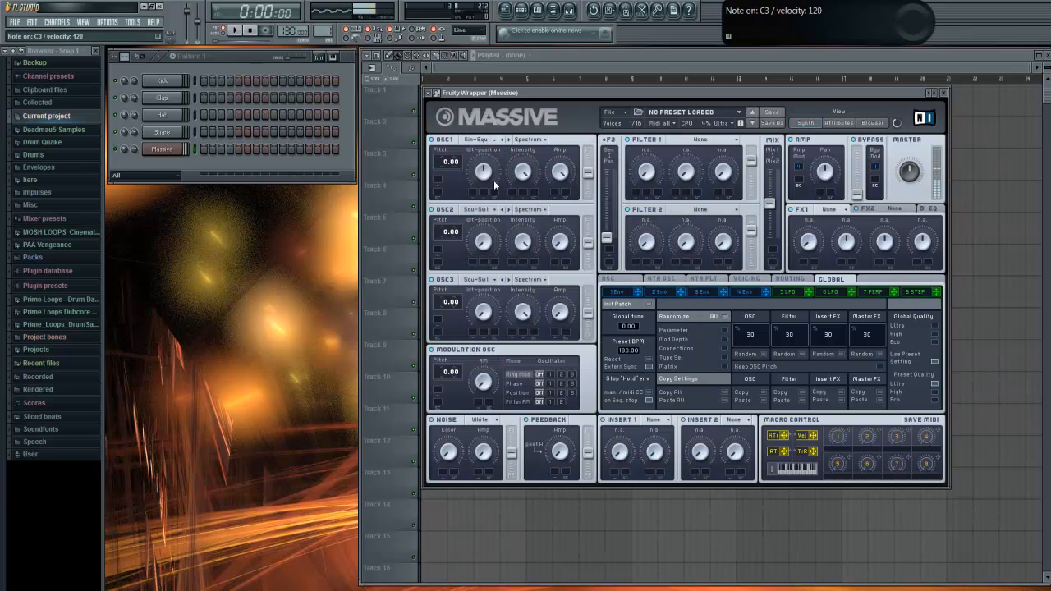
# - Turn OSC1's wavetable position fully up and try out different intensity and pitch values, ending with the pitch at 0.00
pyautogui.moveTo(491, 238); pyautogui.dragTo(522, 290)
pyautogui.moveTo(484, 175); pyautogui.dragTo(486, 123)
pyautogui.moveTo(526, 175); pyautogui.dragTo(524, 200)
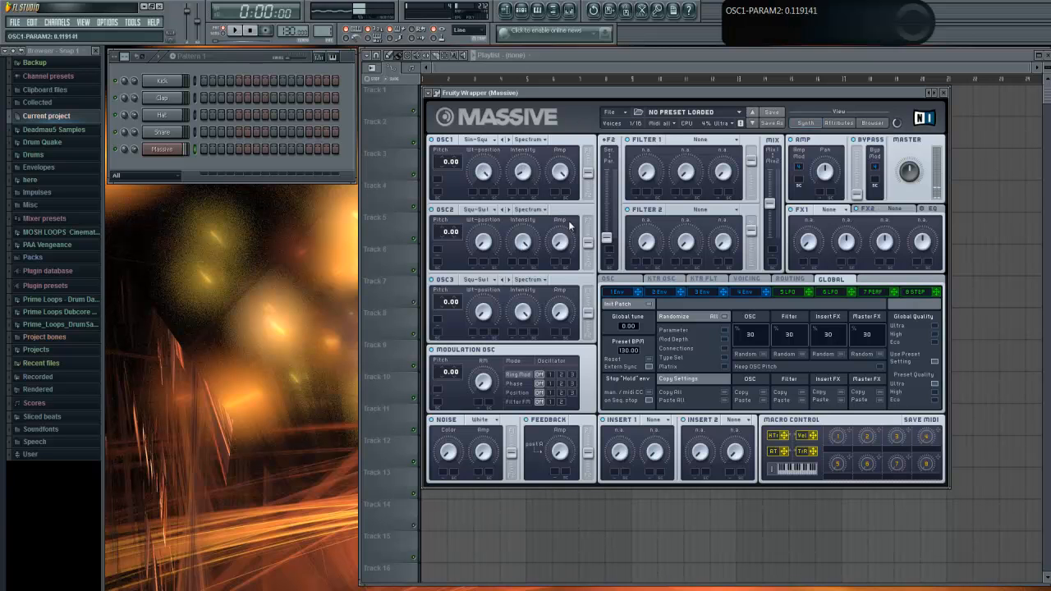
pyautogui.moveTo(445, 163); pyautogui.dragTo(448, 179)
pyautogui.moveTo(525, 172); pyautogui.dragTo(538, 142)
pyautogui.moveTo(446, 163); pyautogui.dragTo(448, 148)
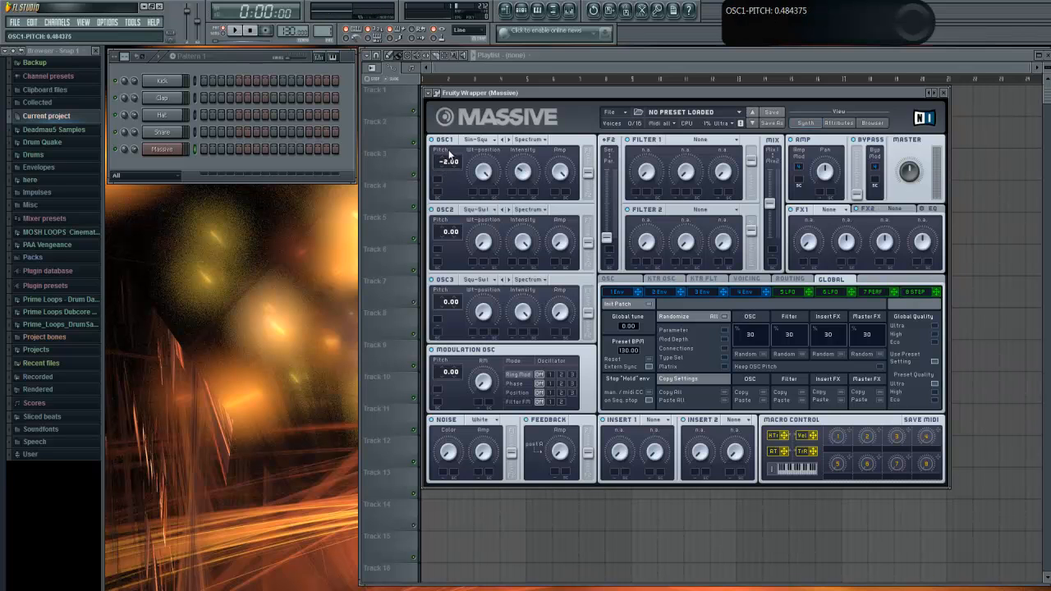
pyautogui.moveTo(529, 176); pyautogui.dragTo(547, 140)
# - Change OSC1's wavetable to Roughmath I, sweep its intensity and show envelope 1
pyautogui.click(509, 140)
pyautogui.click(509, 140)
pyautogui.click(509, 141)
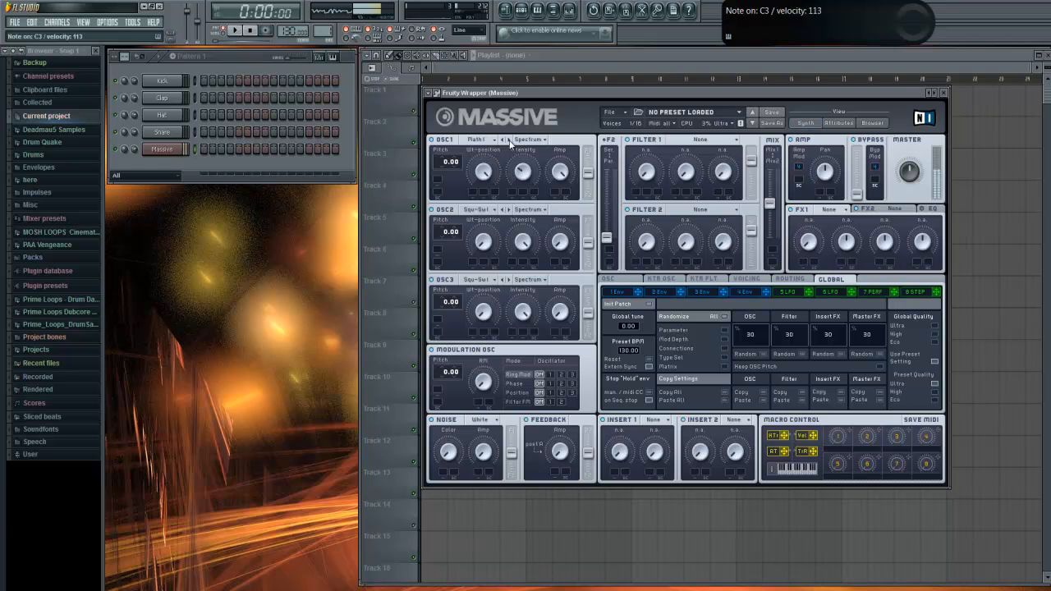
pyautogui.moveTo(523, 173); pyautogui.dragTo(561, 258)
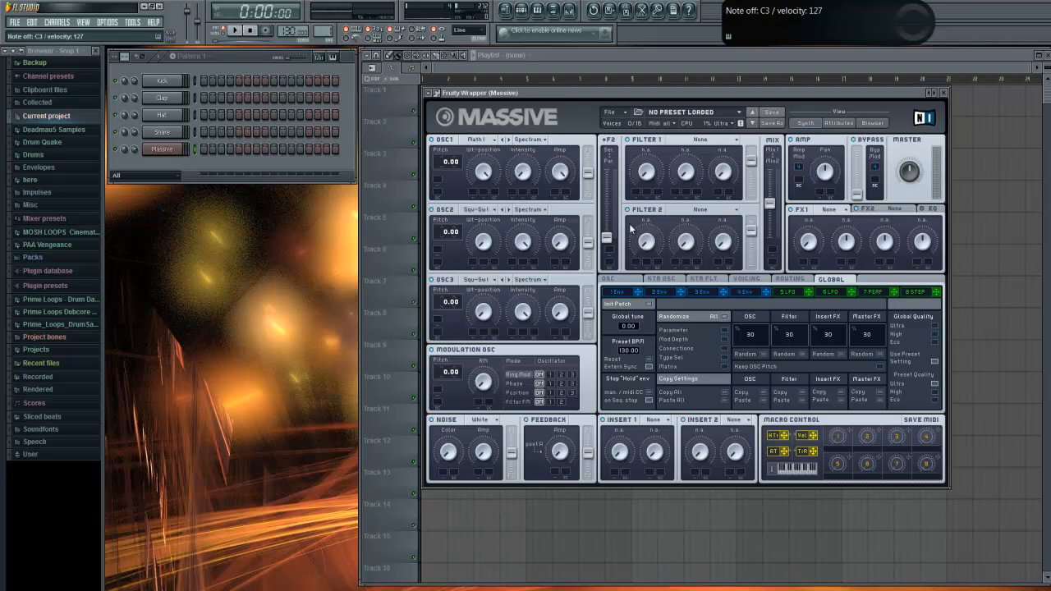
pyautogui.click(630, 294)
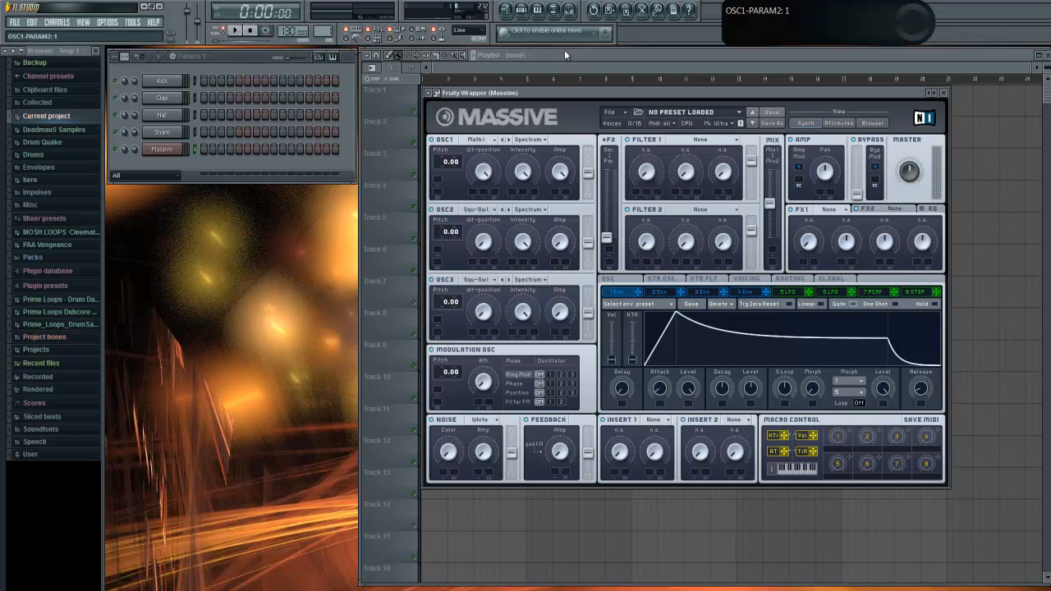
# - Draw a two-bar C3 note starting at bar 1 in the Massive channel's piano roll
pyautogui.rightClick(170, 152)
pyautogui.click(195, 149)
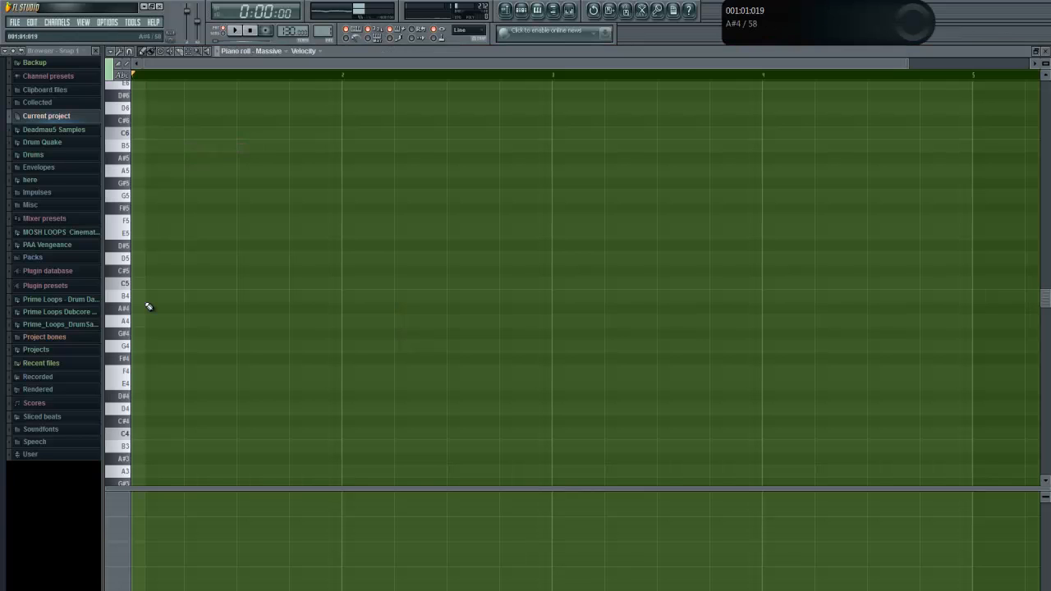
pyautogui.click(140, 435)
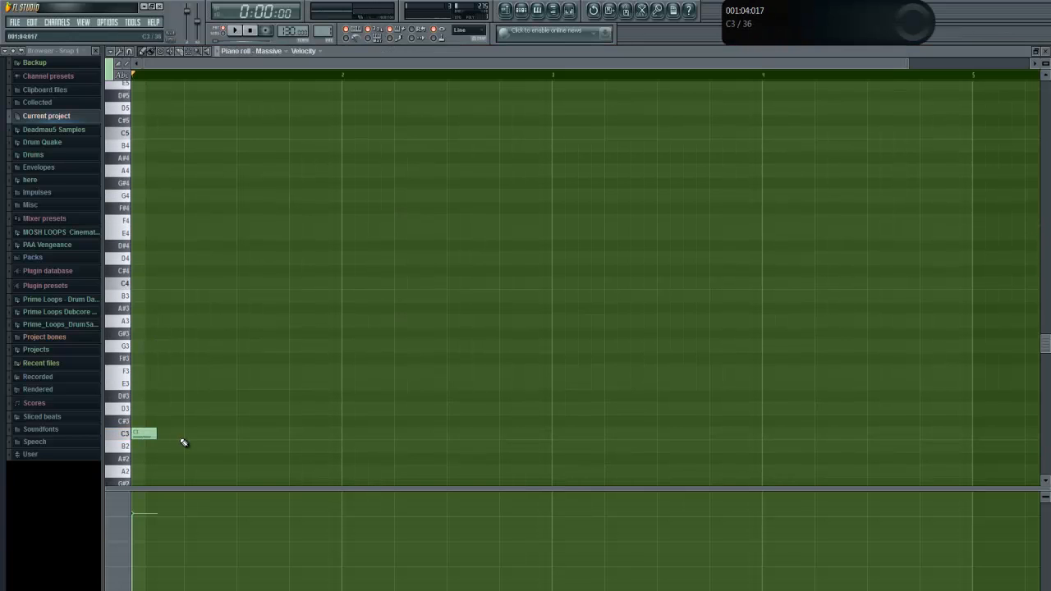
pyautogui.moveTo(162, 435); pyautogui.dragTo(559, 431)
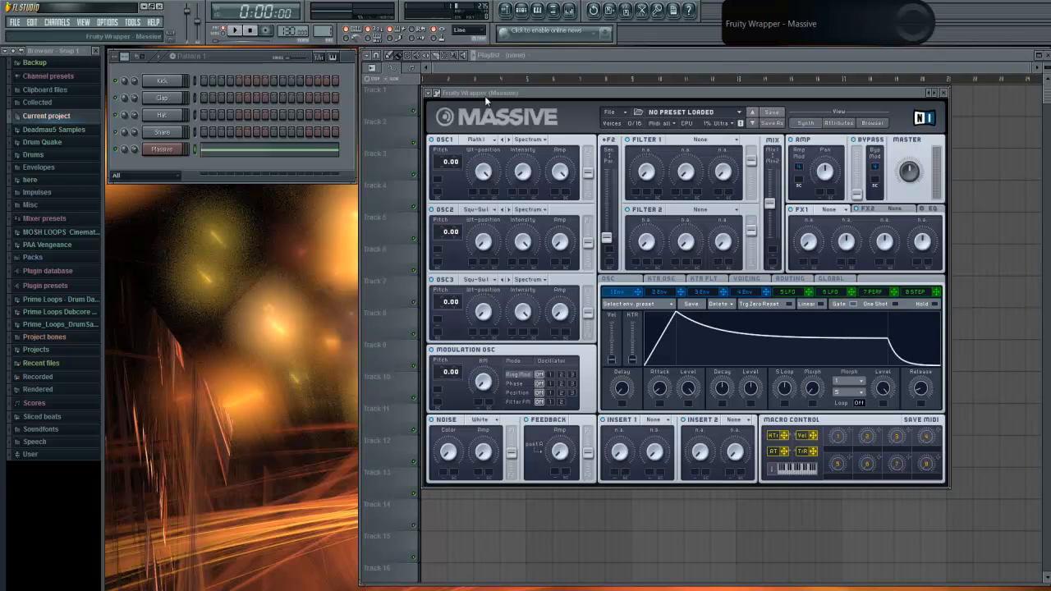
# - Move the Massive window clear of the upper tracks and place a Pattern 1 clip at bar 1 of Track 1
pyautogui.moveTo(485, 95); pyautogui.dragTo(493, 184)
pyautogui.click(431, 109)
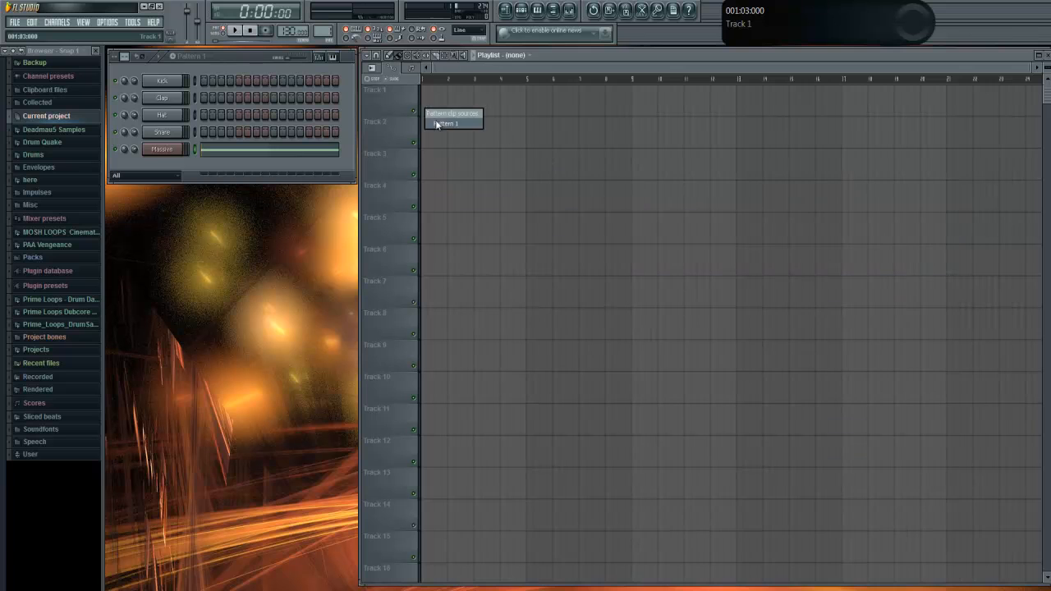
pyautogui.click(436, 124)
pyautogui.click(428, 110)
# - Extend the C3 note in the Massive piano roll to four bars, ending at bar 5
pyautogui.click(279, 158)
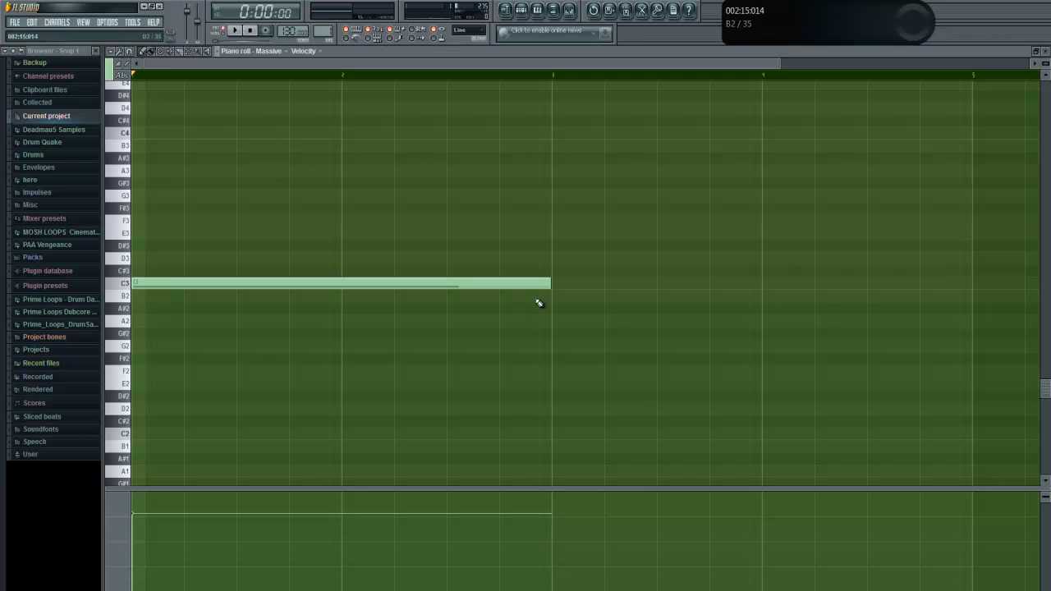
pyautogui.moveTo(546, 284); pyautogui.dragTo(968, 263)
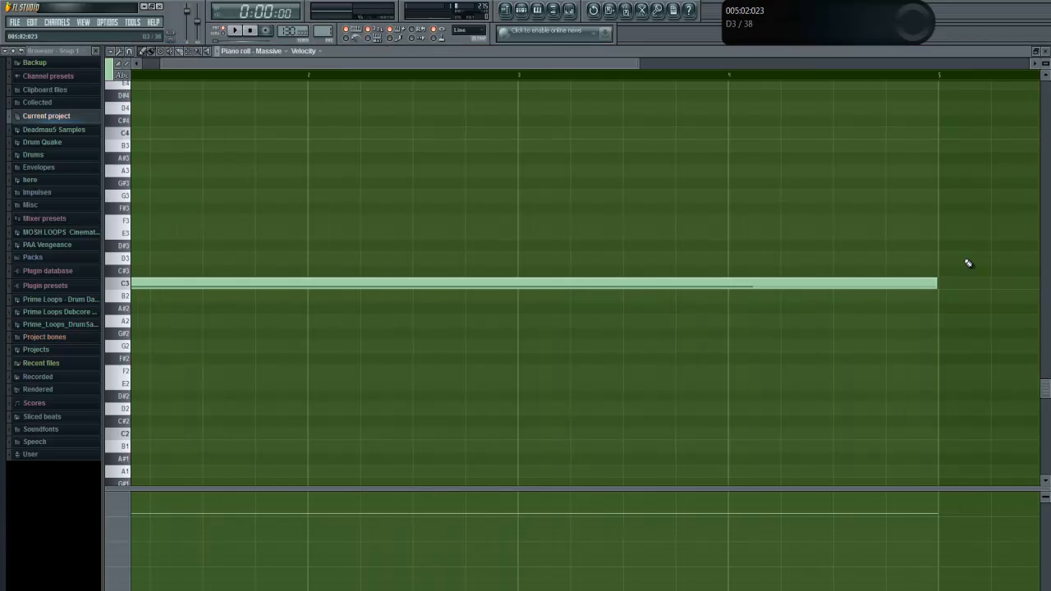
pyautogui.click(1045, 52)
# - Create an automation clip for Massive's OSC1-PARAM2 intensity parameter from the plugin's browsed parameters
pyautogui.click(172, 152)
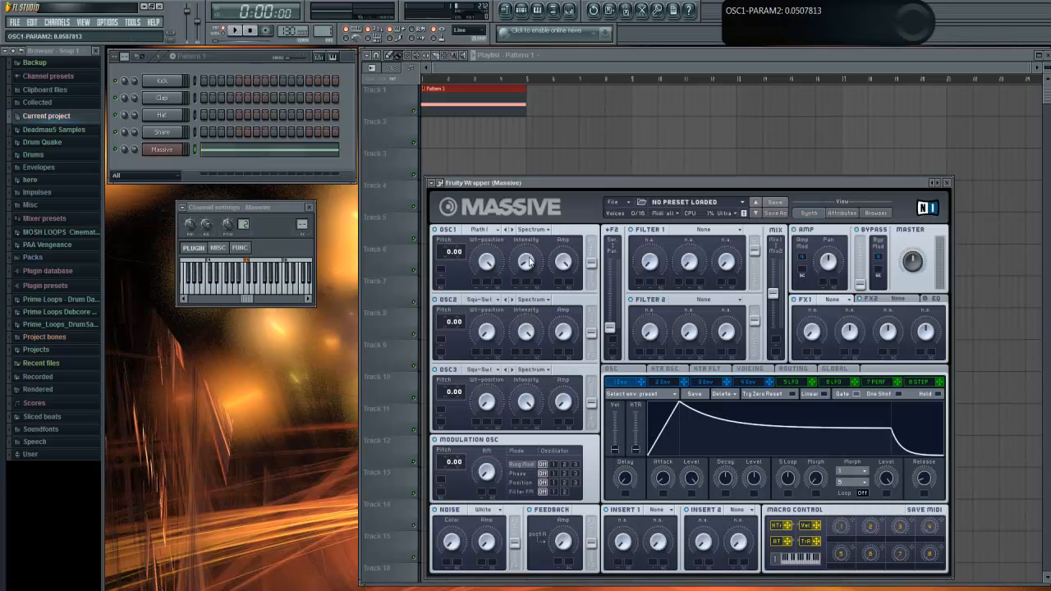
pyautogui.click(432, 186)
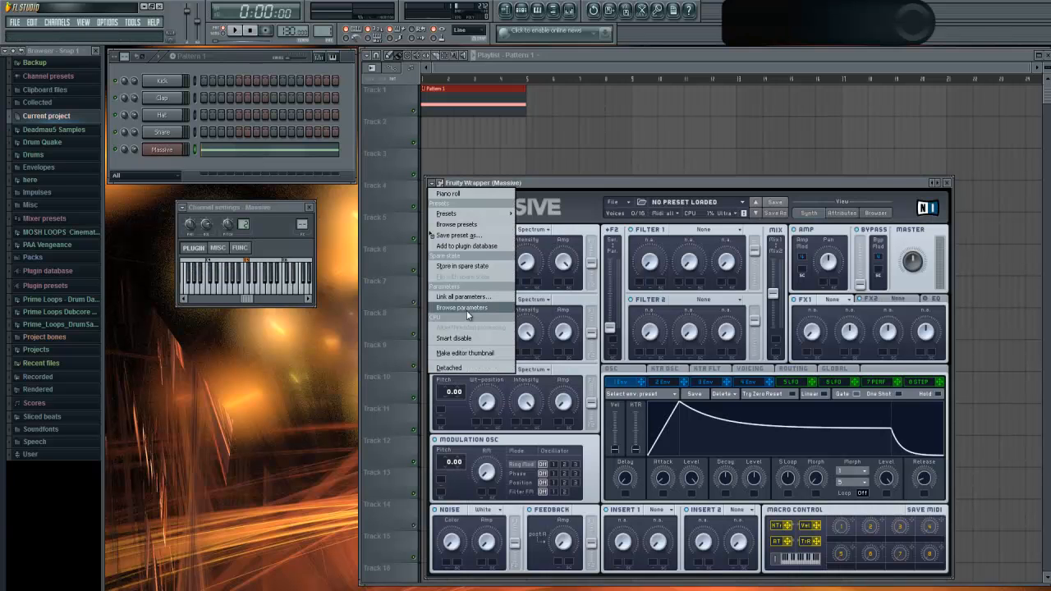
pyautogui.click(468, 300)
pyautogui.rightClick(53, 205)
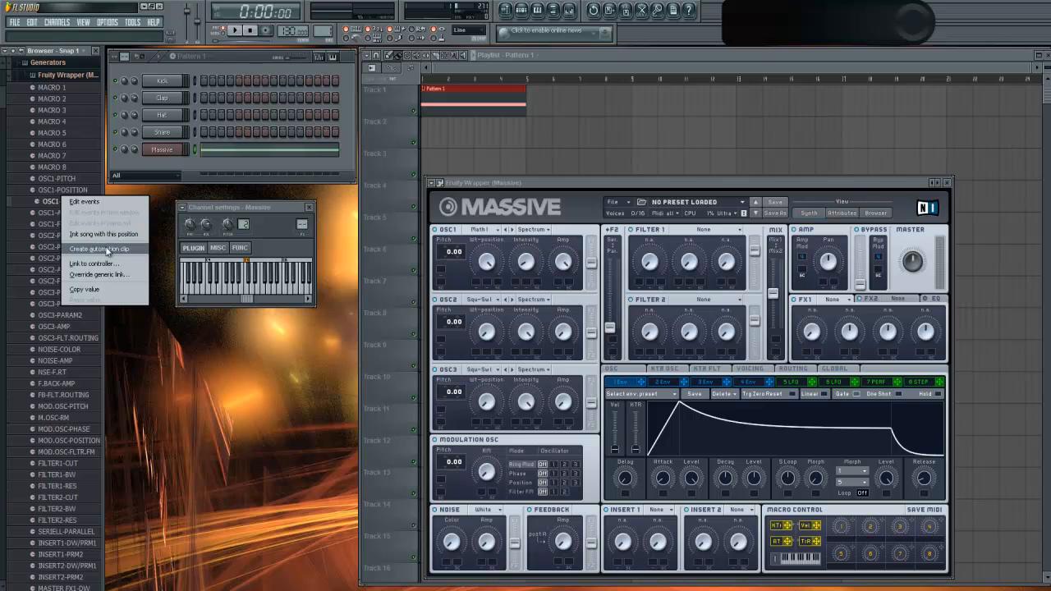
pyautogui.click(91, 249)
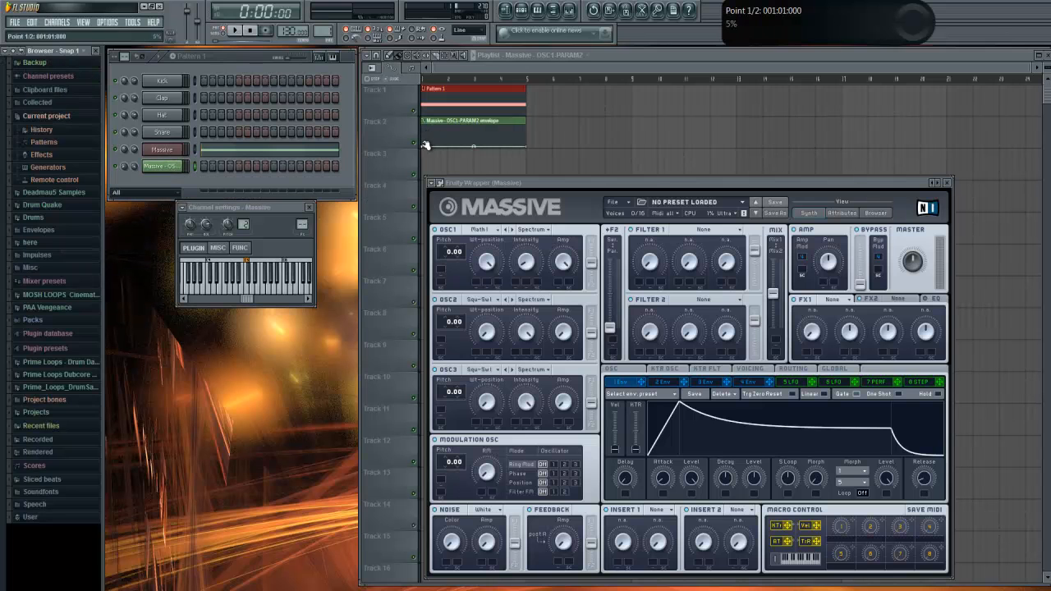
# - Shape the first bar of the OSC1-PARAM2 automation with alternating high and low points, curving the fall to a low point at bar 2
pyautogui.click(429, 133)
pyautogui.moveTo(435, 131)
pyautogui.mouseDown()
pyautogui.moveTo(425, 145)
pyautogui.moveTo(427, 129)
pyautogui.mouseUp()
pyautogui.rightClick(434, 131)
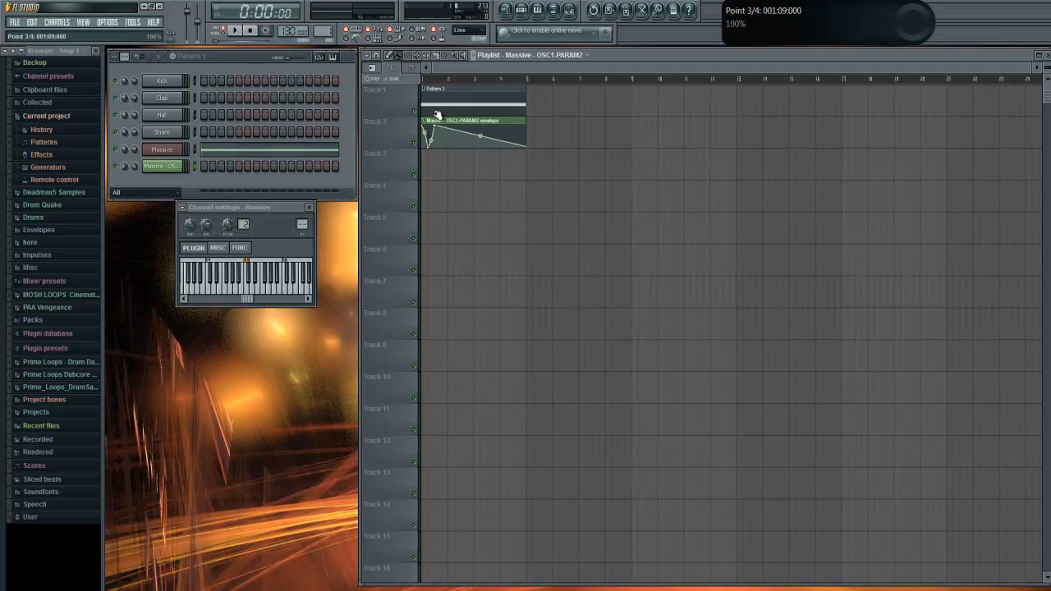
pyautogui.rightClick(447, 147)
pyautogui.moveTo(441, 136); pyautogui.dragTo(441, 131)
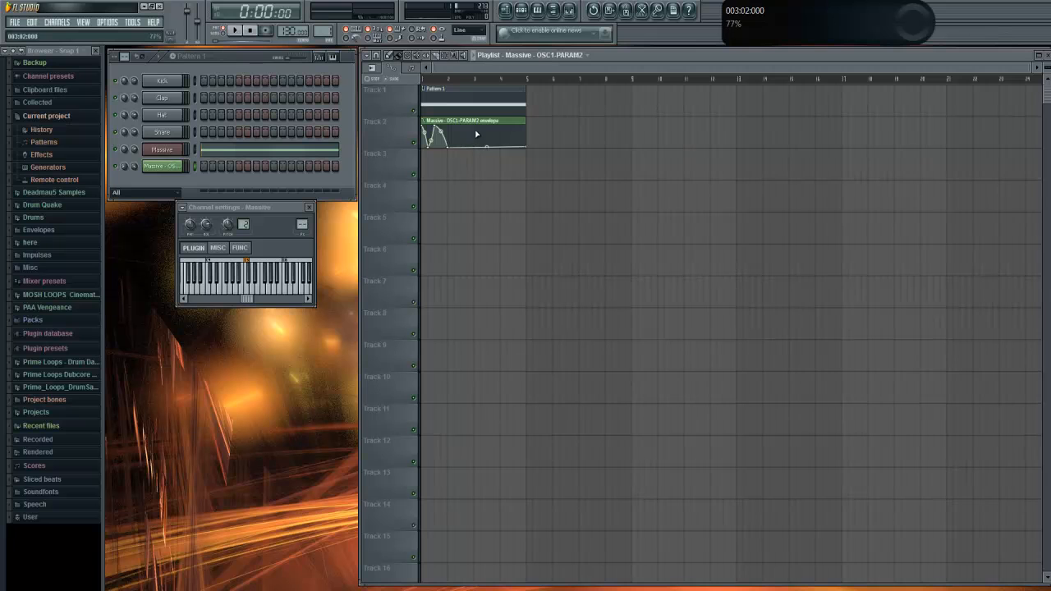
# - Continue the automation with alternating high and low points and a curved rise through bars 3 and 4, trimming the clip at bar 5
pyautogui.rightClick(476, 134)
pyautogui.rightClick(479, 146)
pyautogui.moveTo(482, 148); pyautogui.dragTo(529, 129)
pyautogui.rightClick(486, 131)
pyautogui.rightClick(501, 149)
pyautogui.rightClick(526, 129)
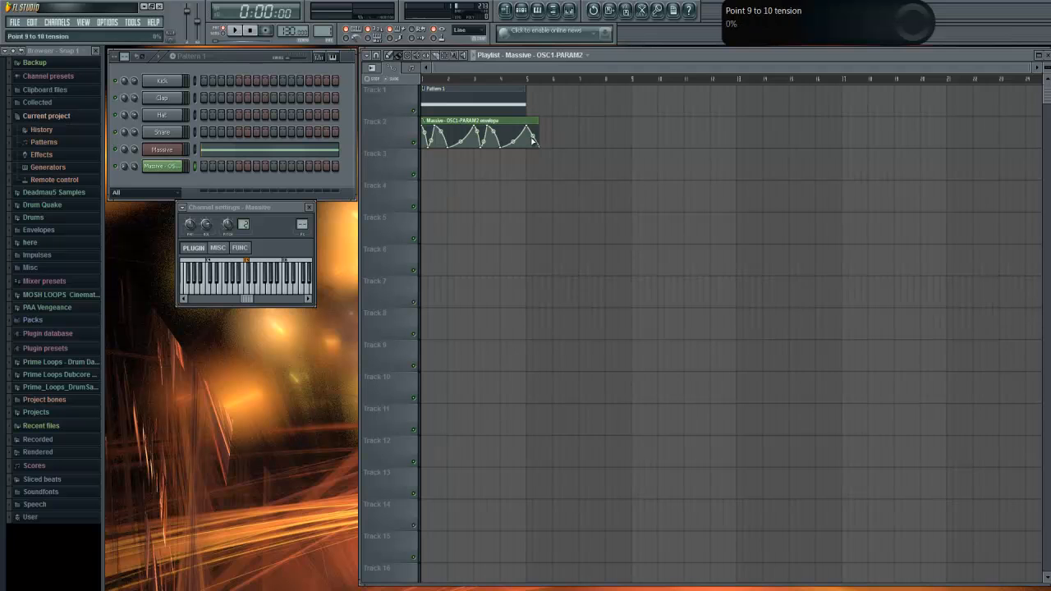
pyautogui.keyDown('alt'); pyautogui.click(540, 145); pyautogui.keyUp('alt')
# - Play the song to hear the automated intensity, stop playback and close the Massive channel settings
pyautogui.click(234, 30)
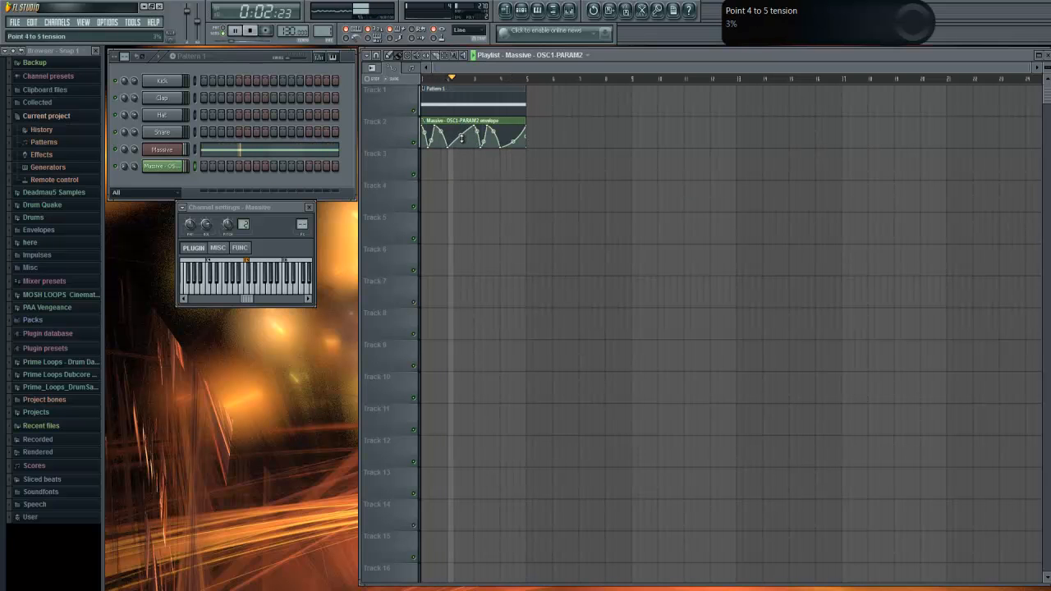
pyautogui.click(252, 30)
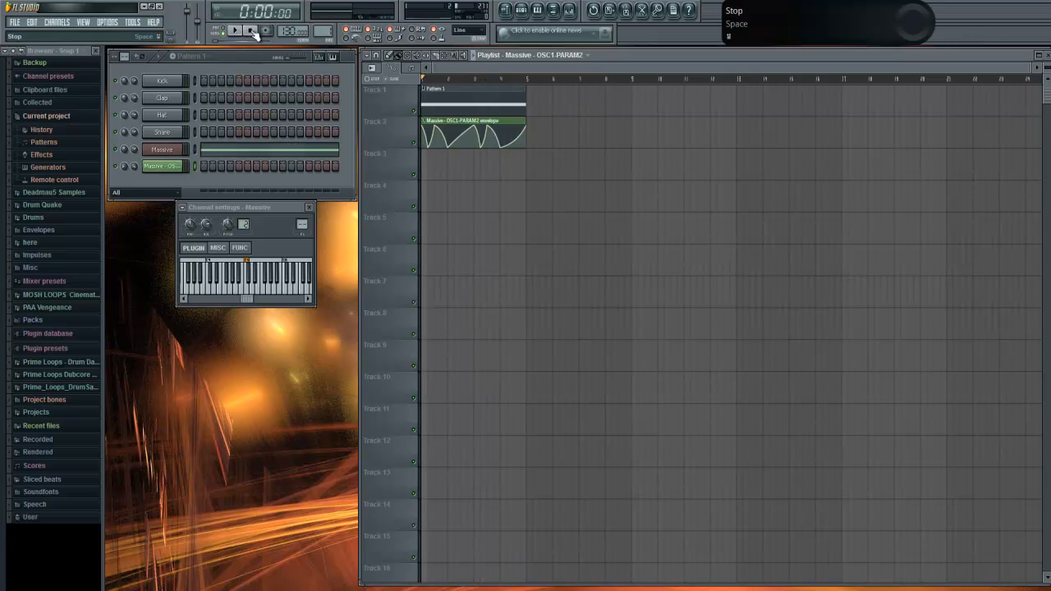
pyautogui.click(308, 207)
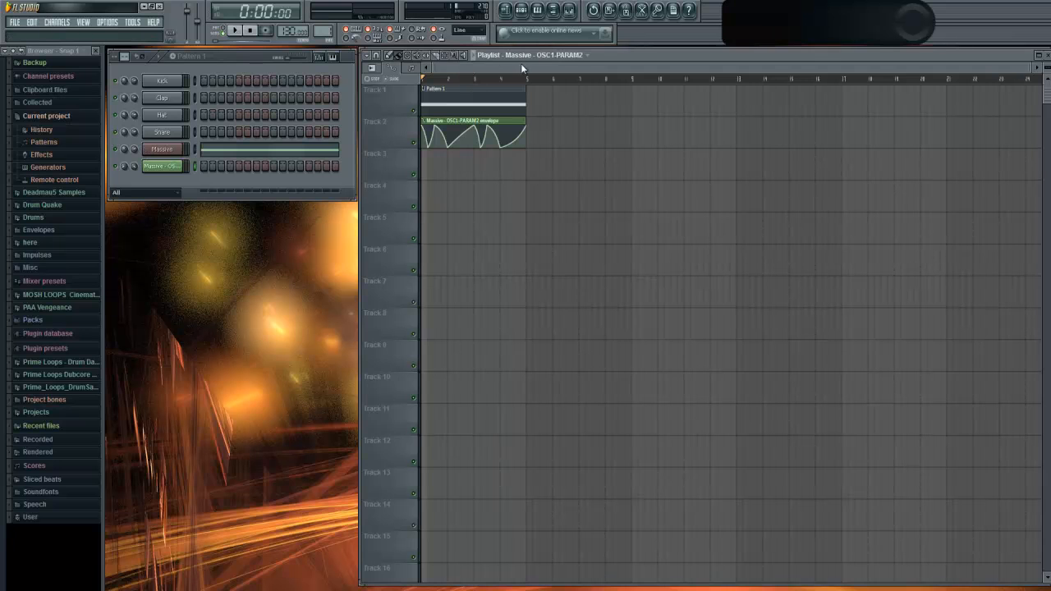
pyautogui.click(394, 590)
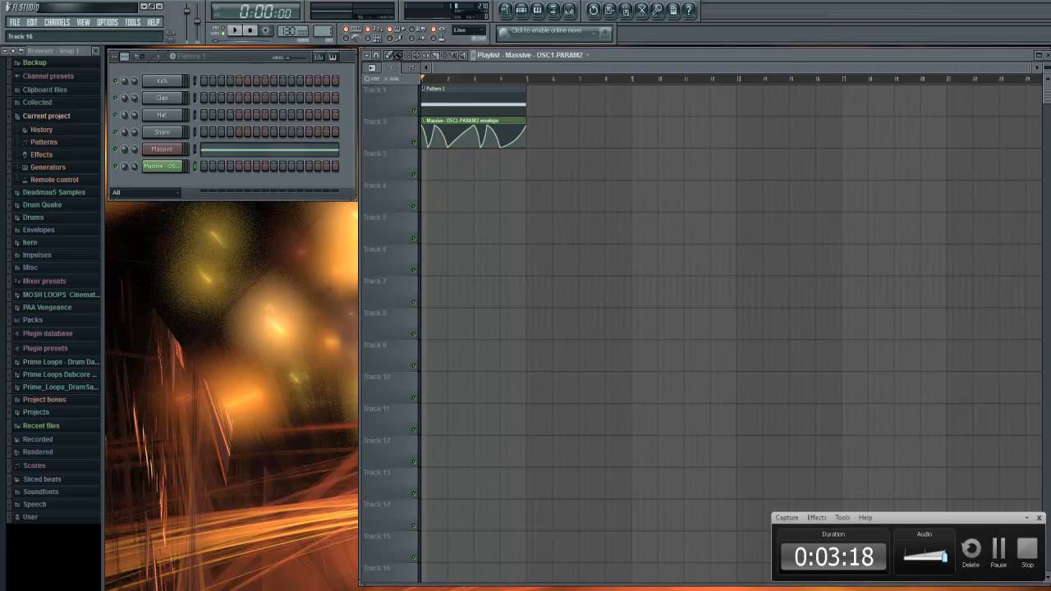
# - Open Edison on the master track, set it to record on play, and arm recording
pyautogui.click(1026, 518)
pyautogui.moveTo(552, 67); pyautogui.dragTo(529, 72)
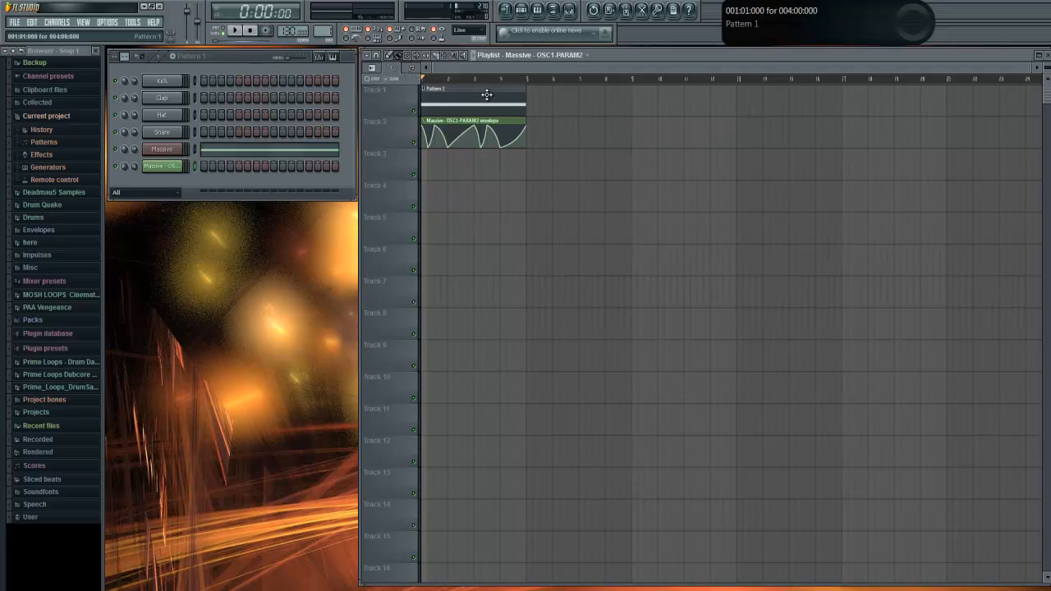
pyautogui.click(485, 96)
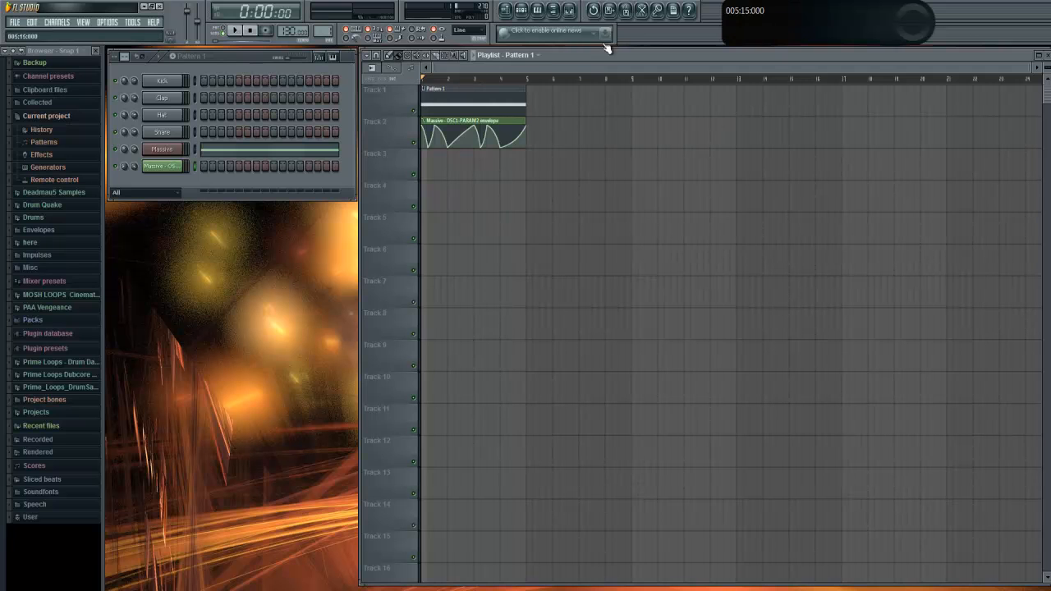
pyautogui.click(641, 10)
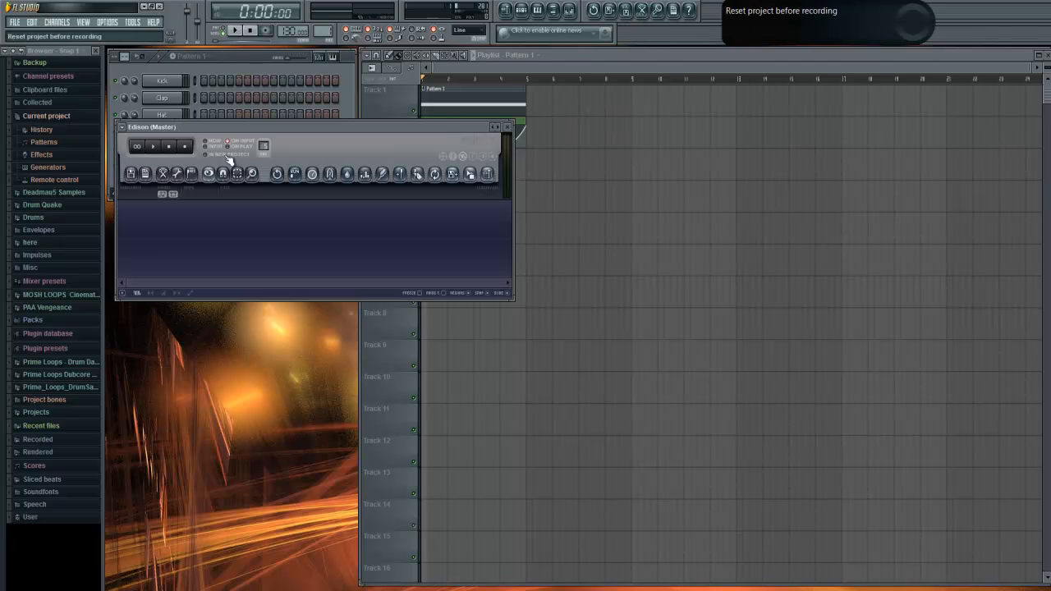
pyautogui.click(229, 146)
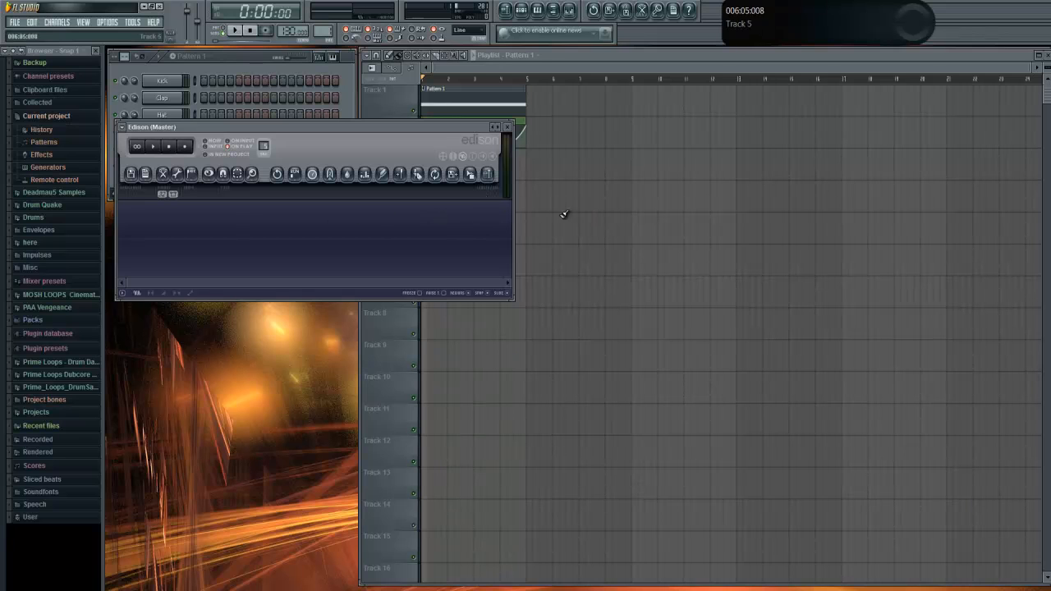
pyautogui.moveTo(302, 126); pyautogui.dragTo(473, 195)
pyautogui.click(355, 215)
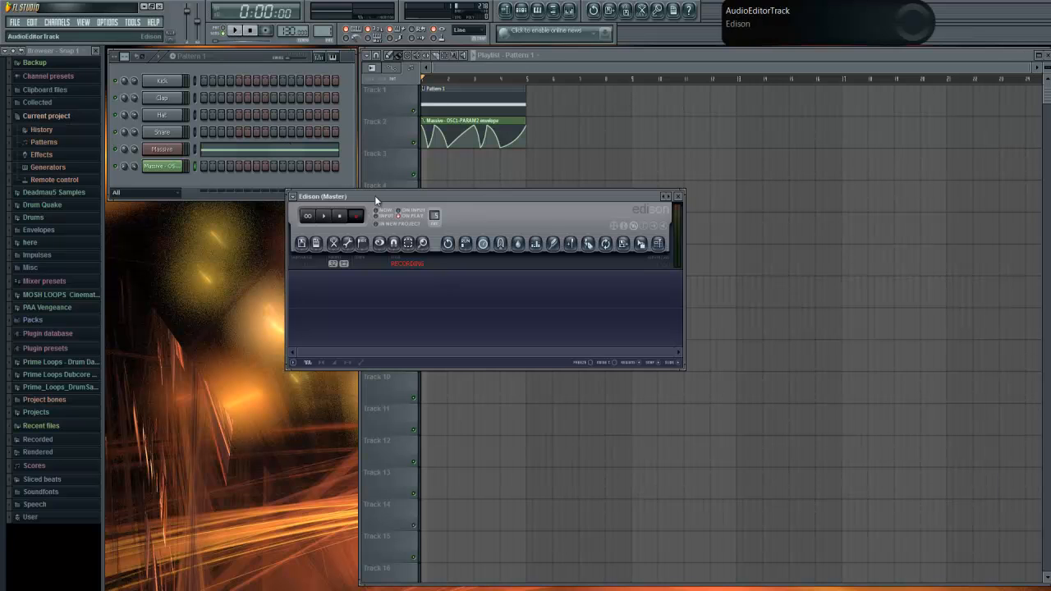
# - Record one full pass of the automated Massive bass into Edison, stopping playback and recording after the song loops
pyautogui.click(237, 32)
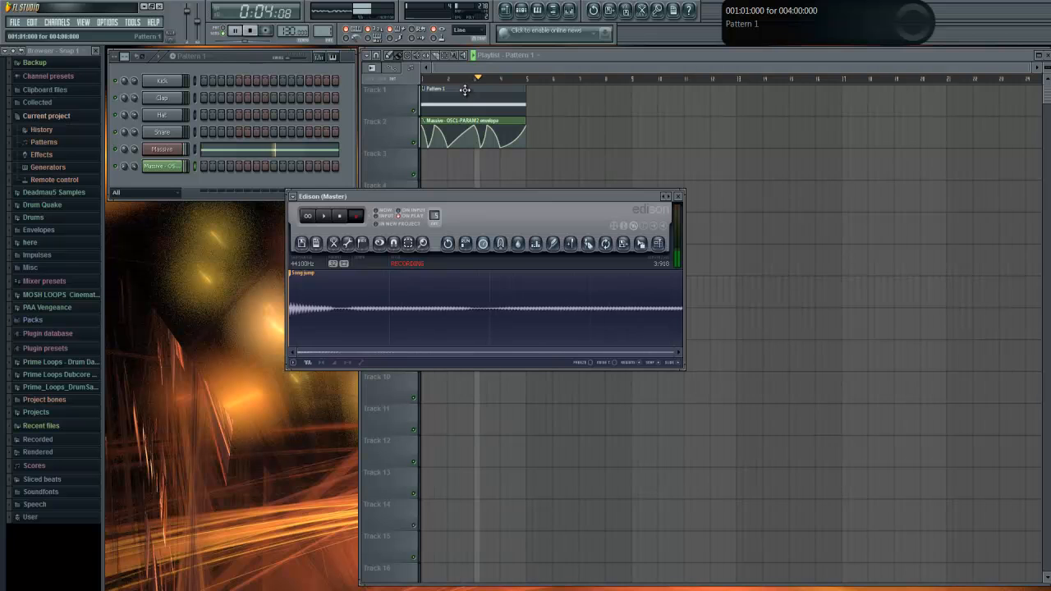
pyautogui.click(255, 30)
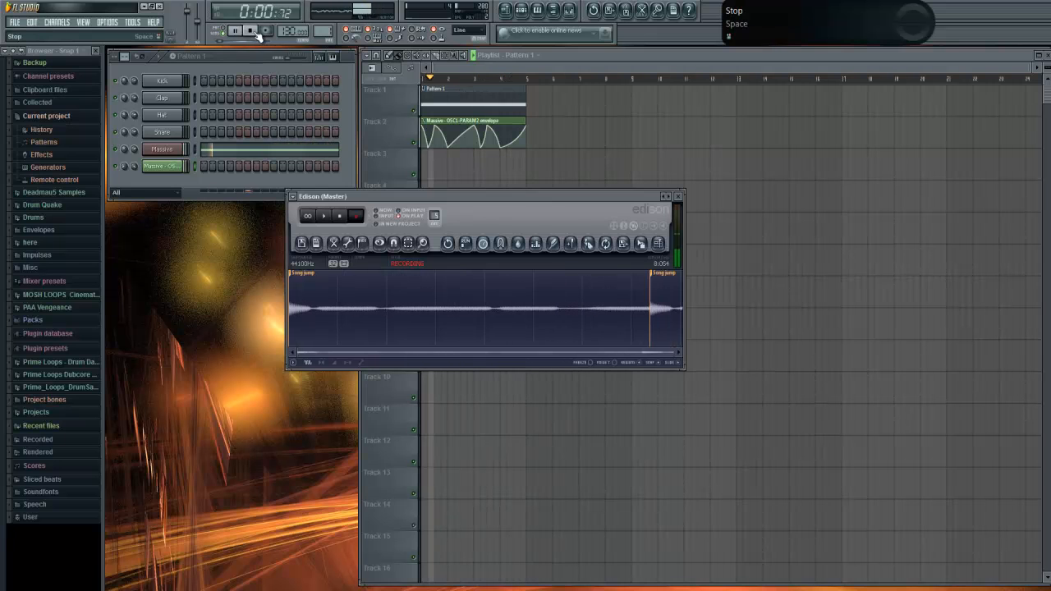
pyautogui.click(355, 216)
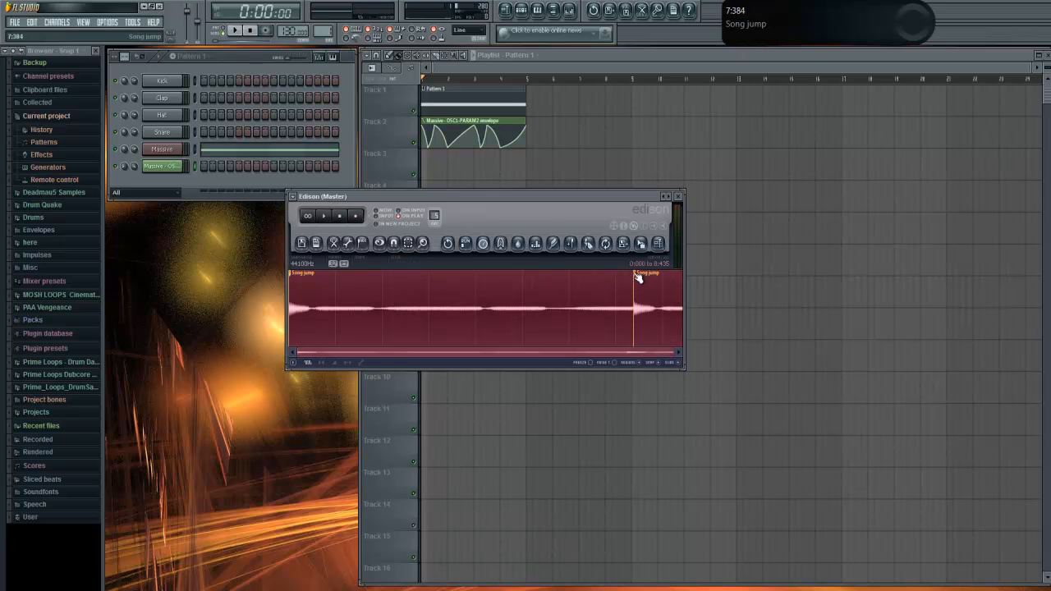
# - Delete the recorded audio after the second Song jump marker and play the trimmed take to check it
pyautogui.click(641, 297)
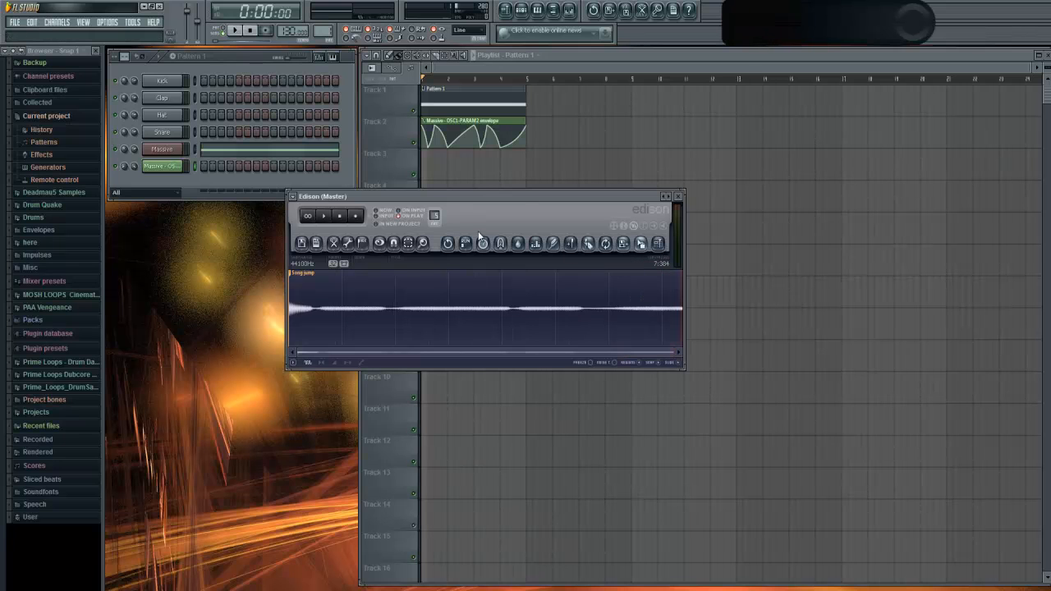
pyautogui.click(329, 217)
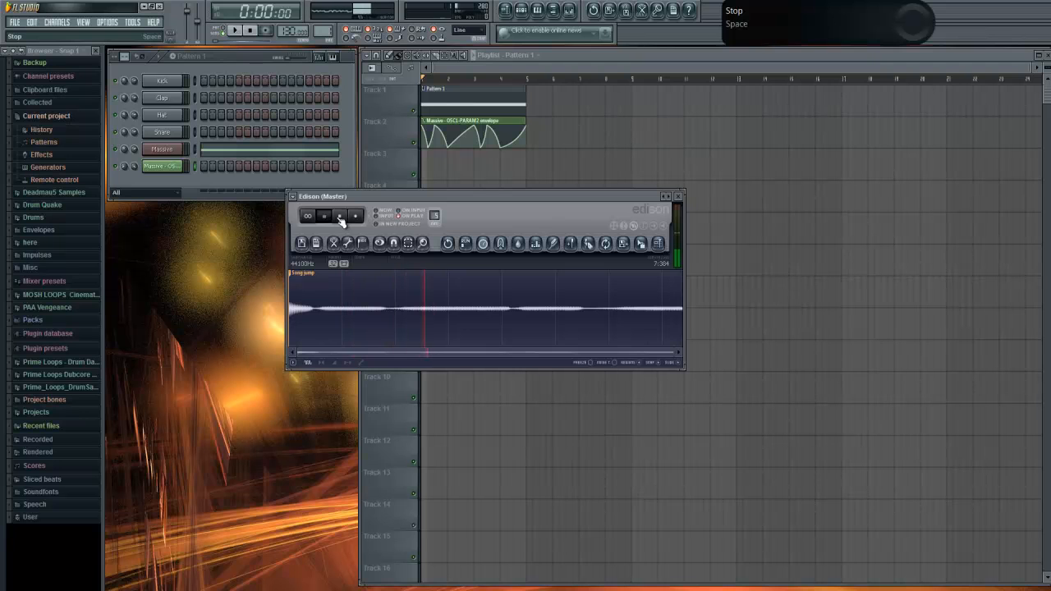
pyautogui.click(340, 218)
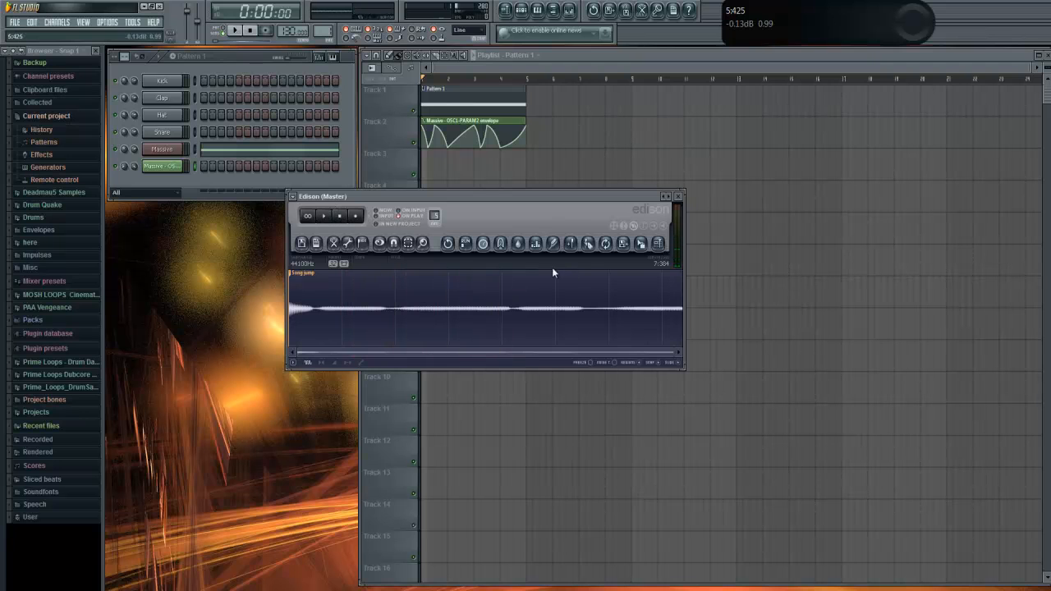
# - Switch to Pattern 2 and add an IL Harmor channel
pyautogui.click(171, 55)
pyautogui.click(56, 22)
pyautogui.moveTo(62, 34)
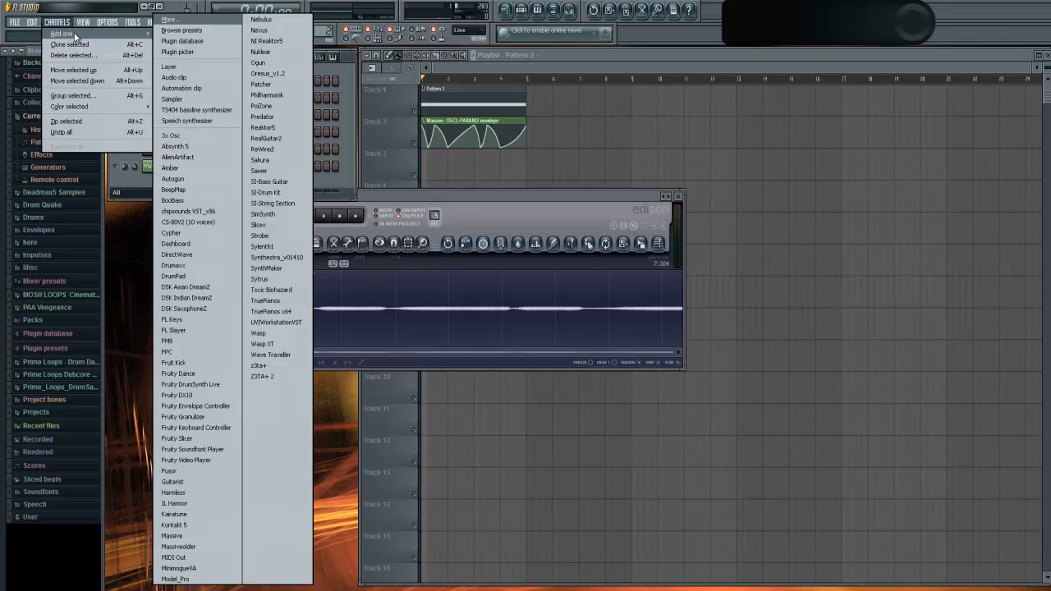
pyautogui.click(194, 503)
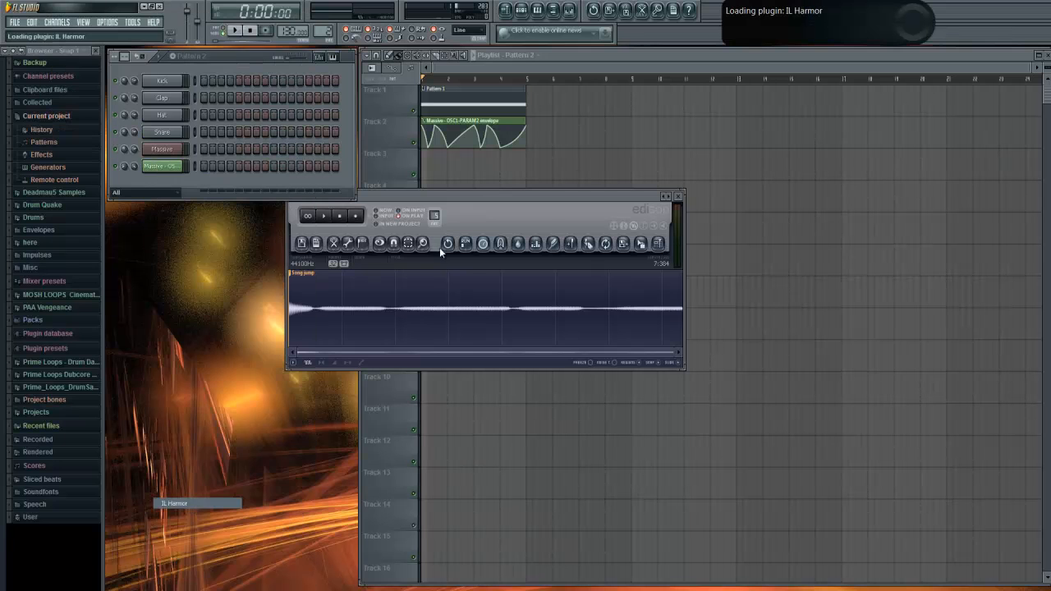
# - Arrange the Harmor and Edison windows, copy the trimmed recording into Harmor's image section, and close Edison
pyautogui.moveTo(241, 151); pyautogui.dragTo(443, 107)
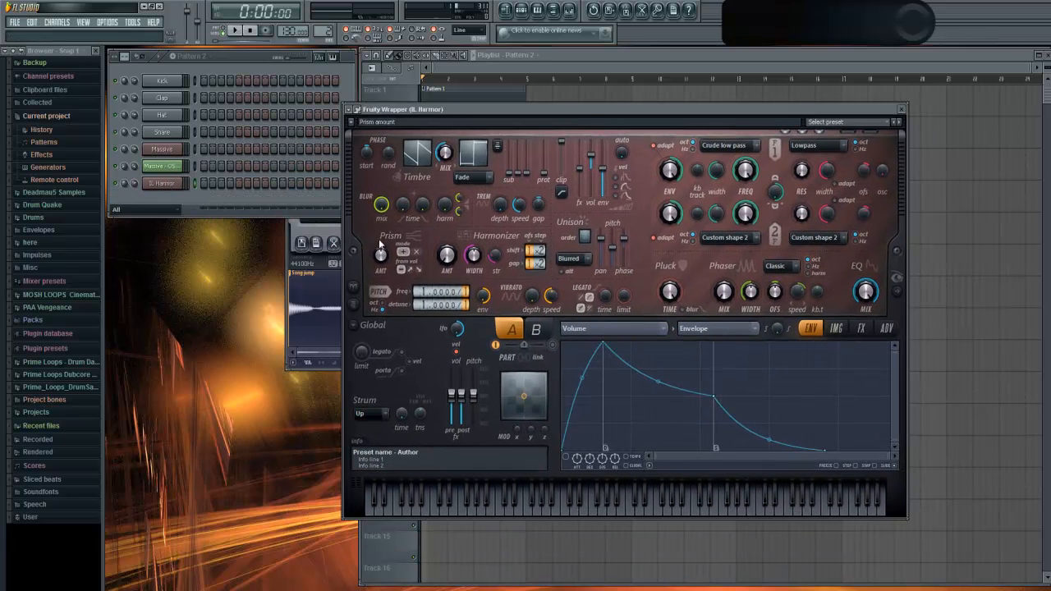
pyautogui.click(305, 228)
pyautogui.moveTo(361, 197); pyautogui.dragTo(128, 197)
pyautogui.click(510, 112)
pyautogui.moveTo(509, 111); pyautogui.dragTo(558, 84)
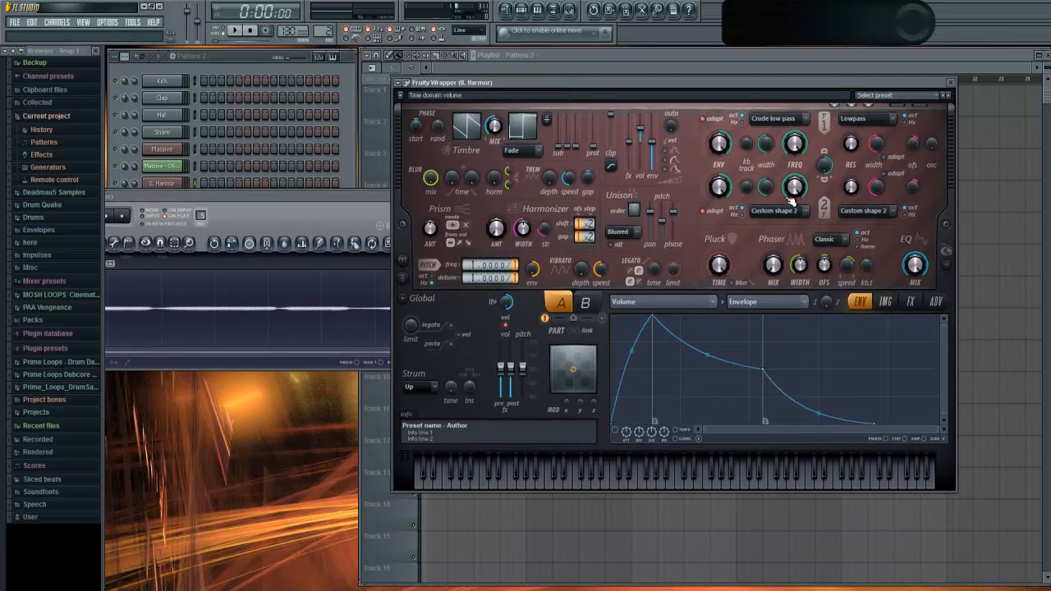
pyautogui.click(887, 302)
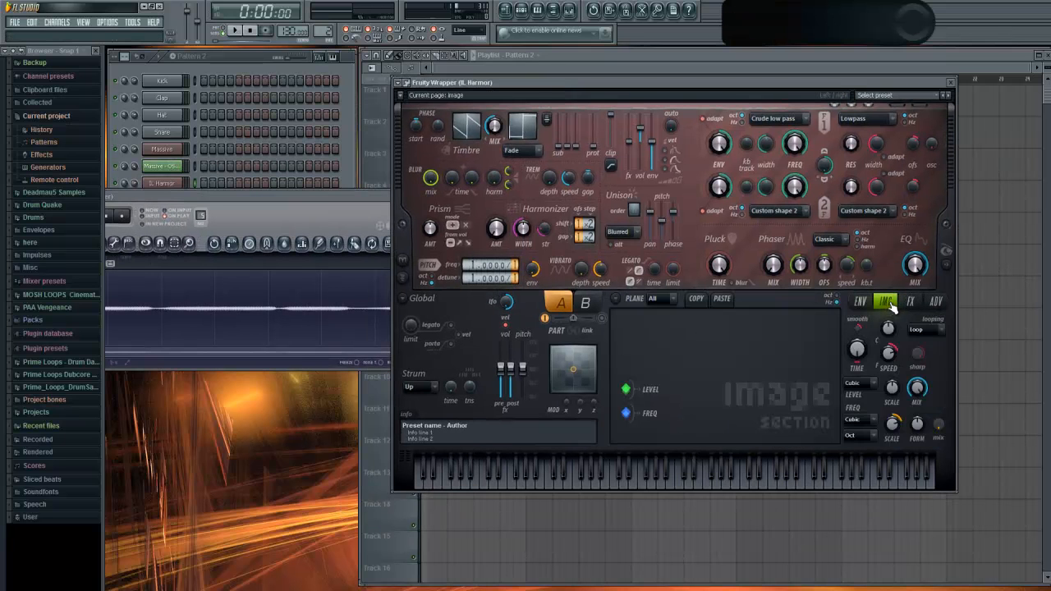
pyautogui.moveTo(609, 86); pyautogui.dragTo(648, 79)
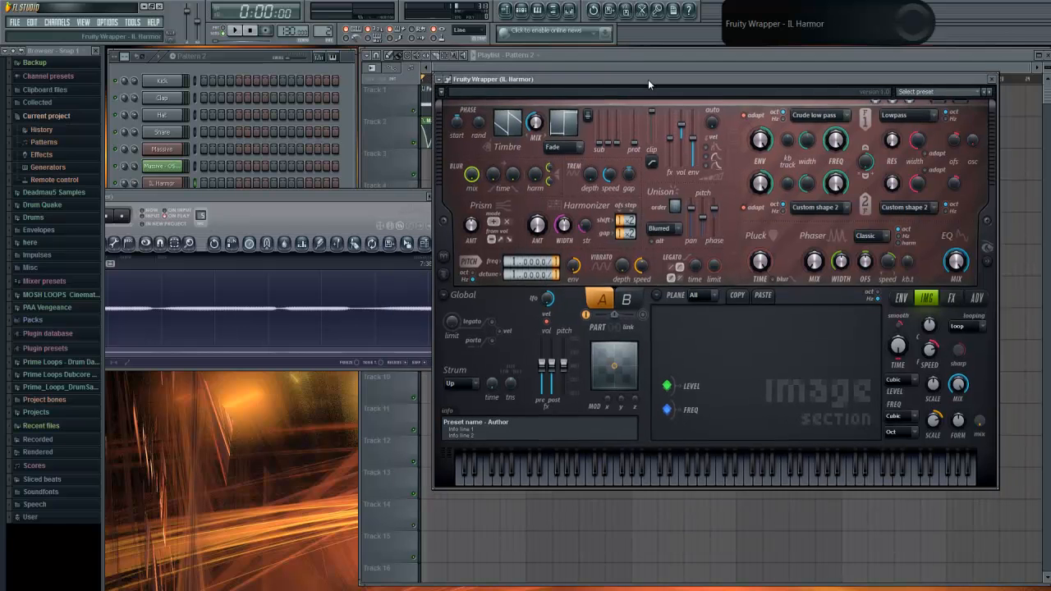
pyautogui.click(334, 200)
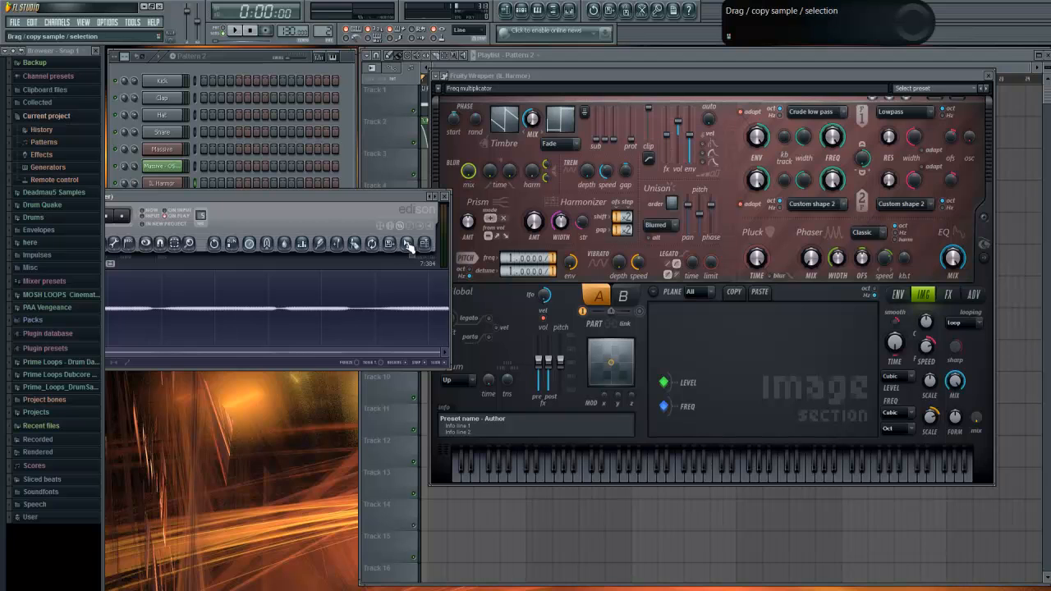
pyautogui.moveTo(408, 246); pyautogui.dragTo(734, 361)
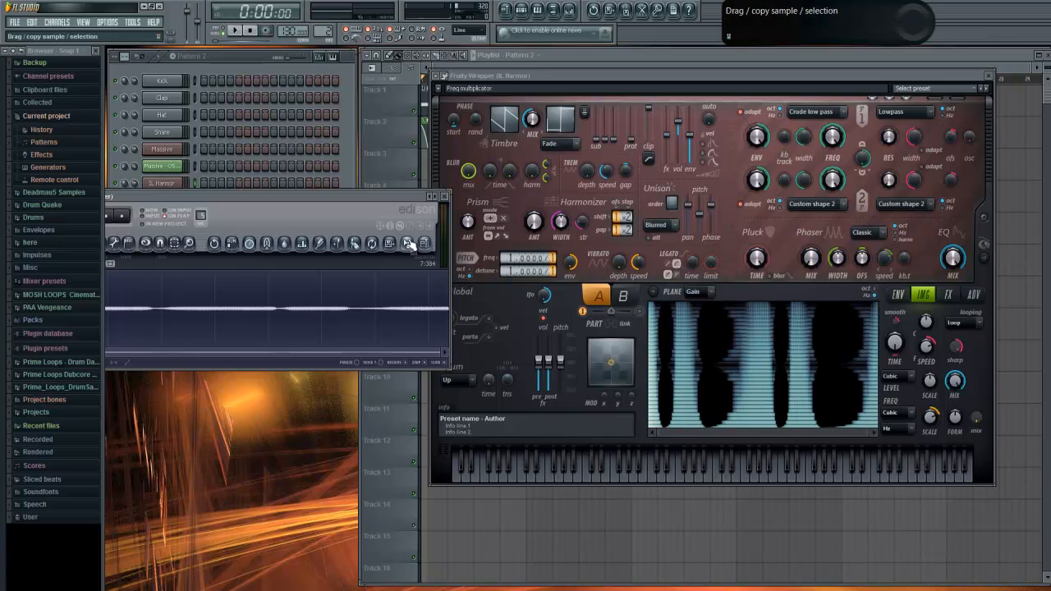
pyautogui.moveTo(357, 197); pyautogui.dragTo(449, 200)
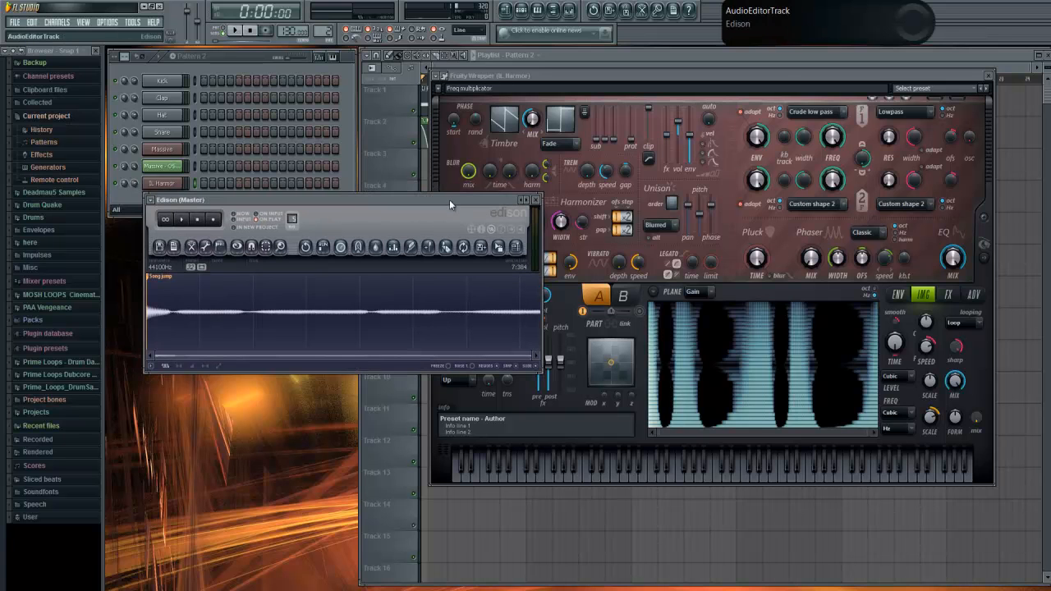
pyautogui.click(534, 198)
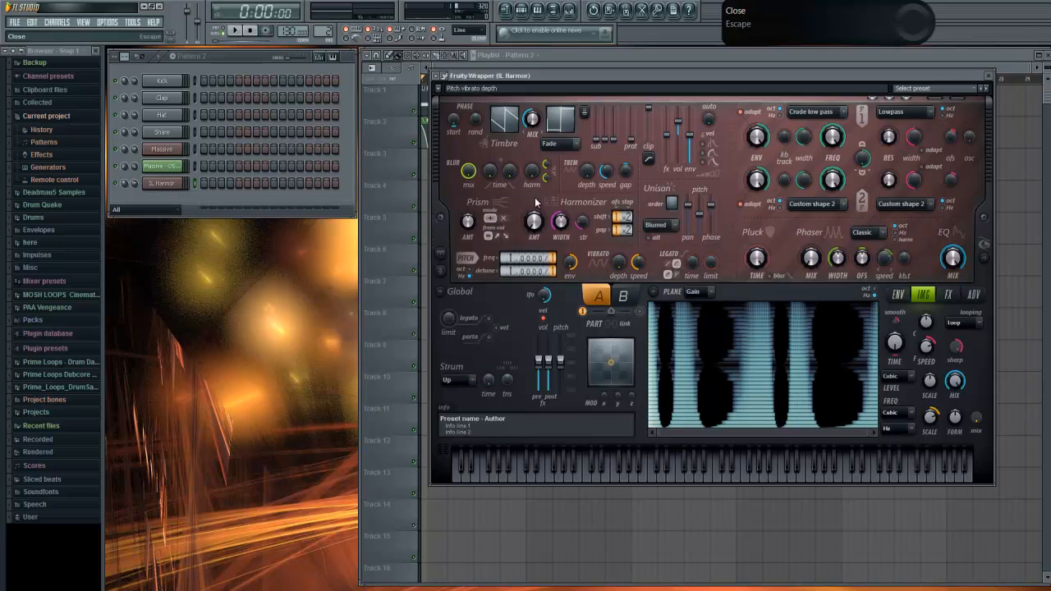
# - Enter a four-bar C5 note from bar 1 in Harmor's piano roll and play Pattern 2 to hear the resynthesized sound
pyautogui.rightClick(171, 184)
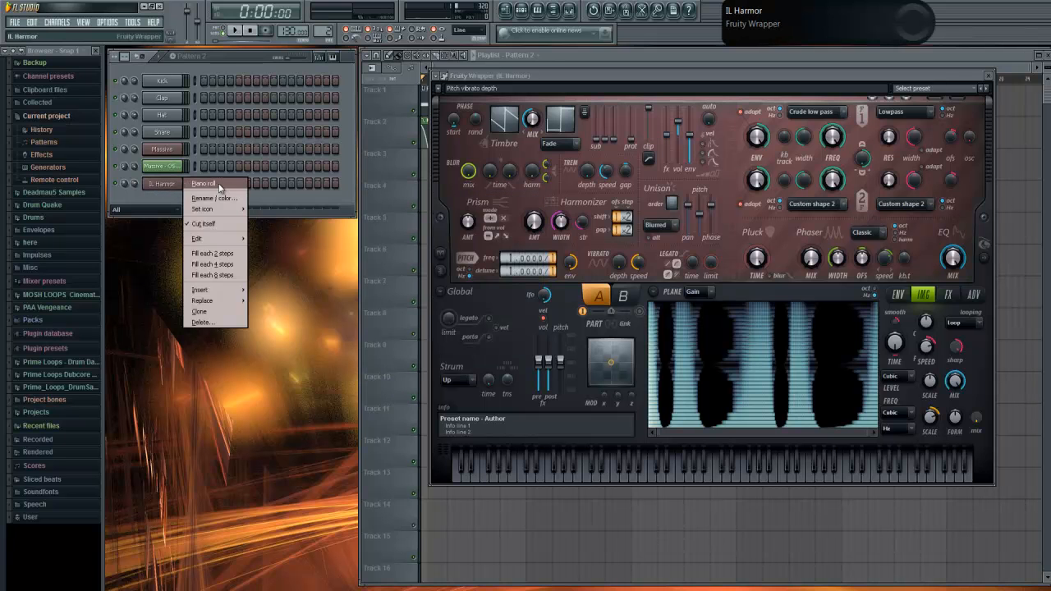
pyautogui.click(208, 183)
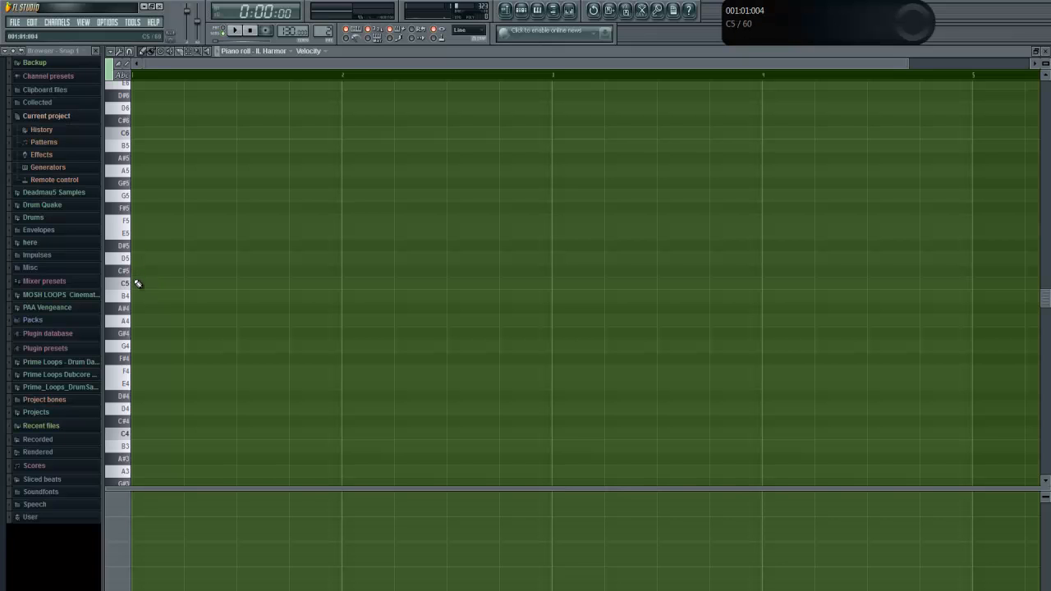
pyautogui.click(140, 284)
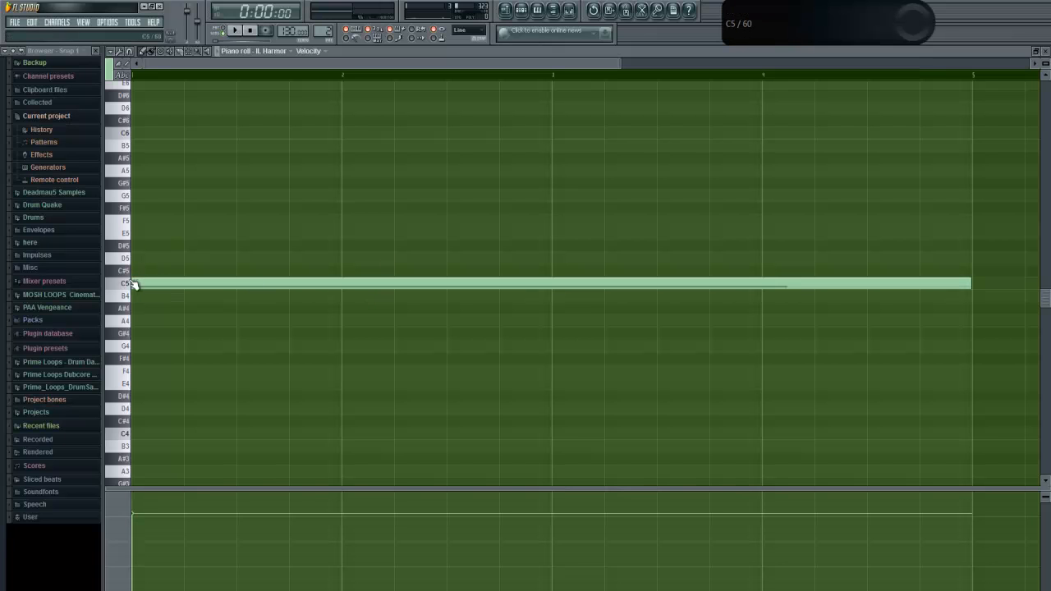
pyautogui.click(137, 307)
pyautogui.rightClick(144, 309)
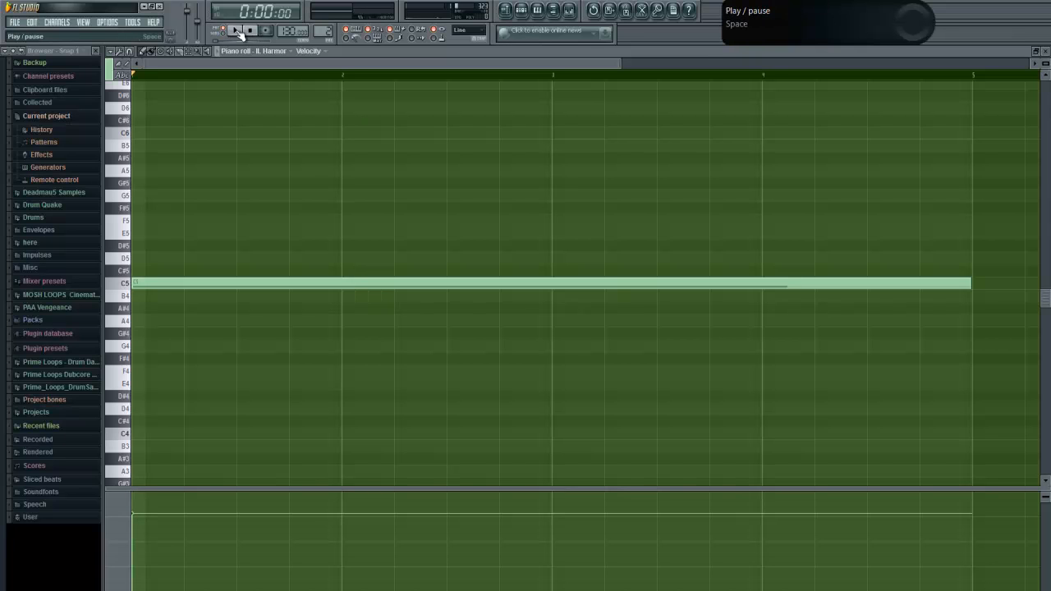
pyautogui.click(1045, 51)
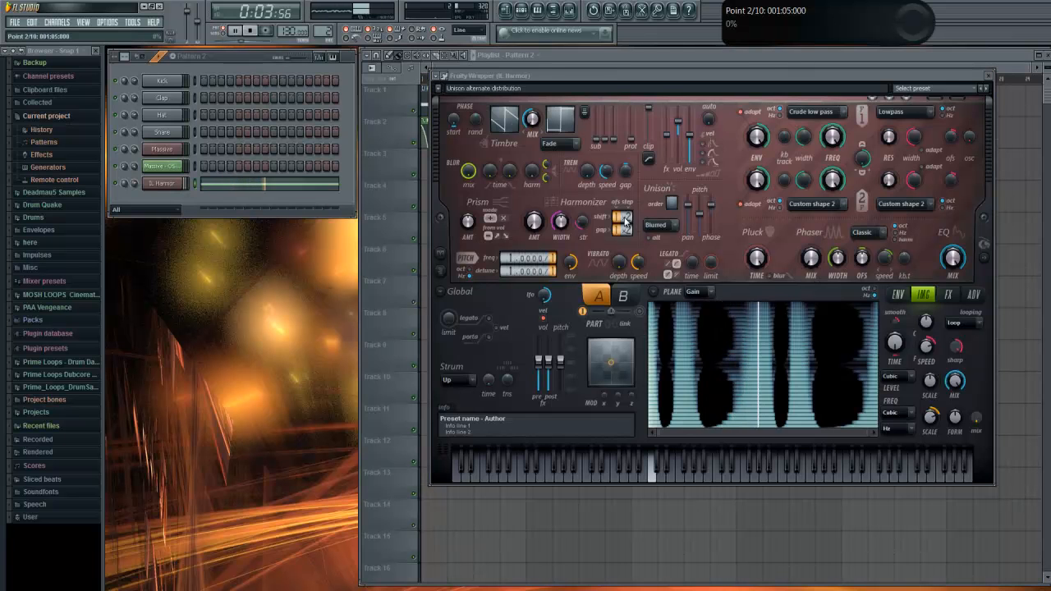
pyautogui.click(252, 31)
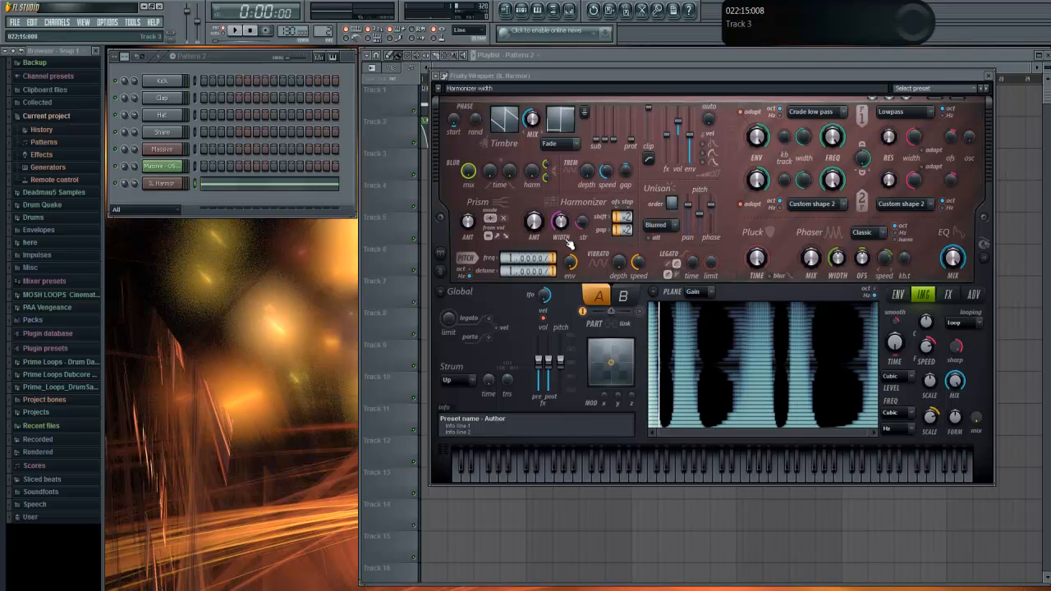
# - Raise Harmor's unison order, choose the Uniform distribution, and set unison panning to 68% and pitch thickness to 0.15 while playing the pattern
pyautogui.click(672, 196)
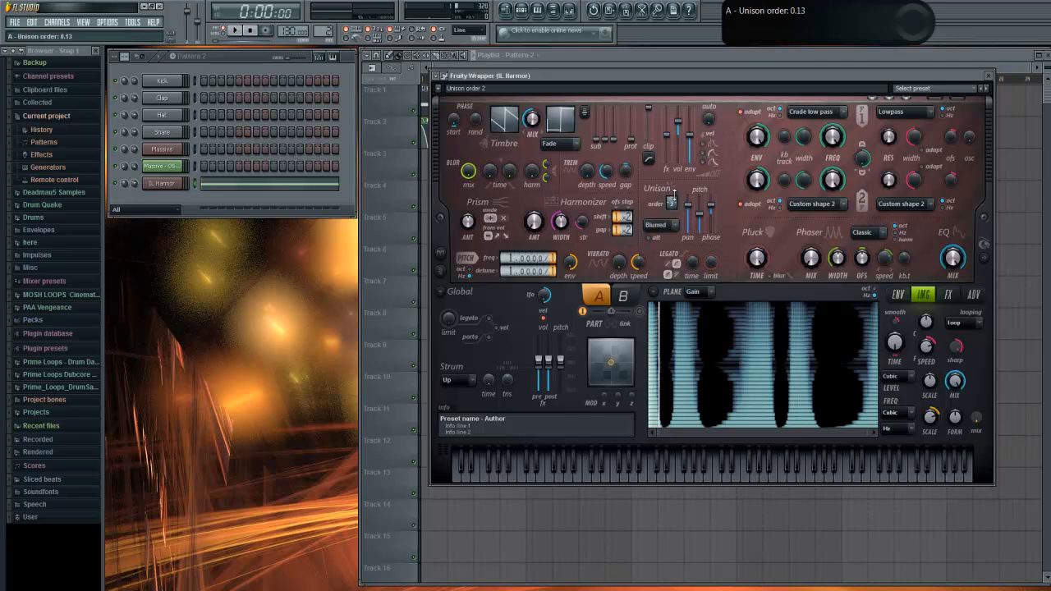
pyautogui.click(678, 226)
pyautogui.click(673, 264)
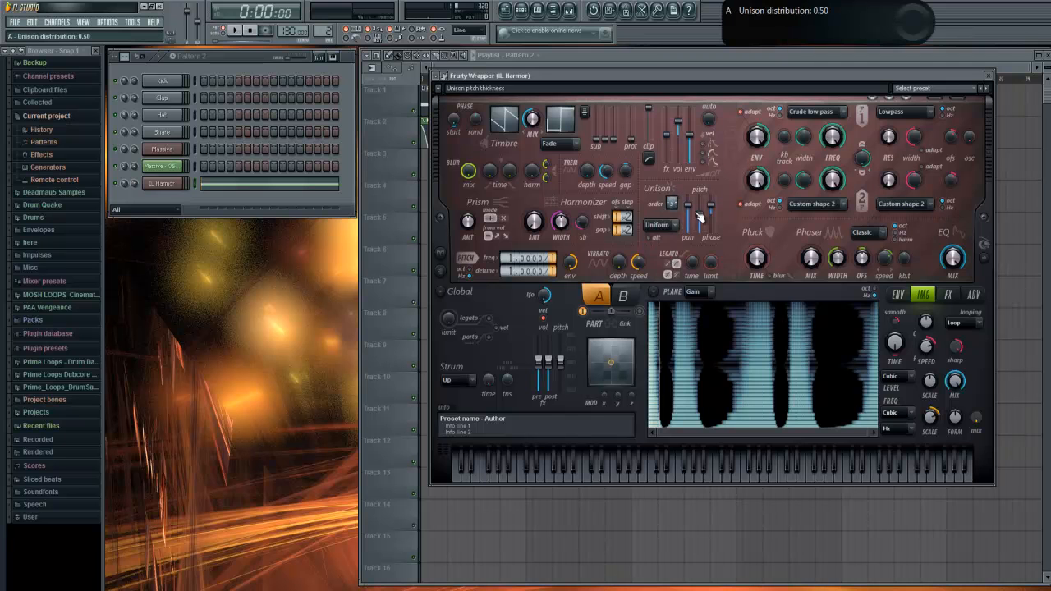
pyautogui.press('space')
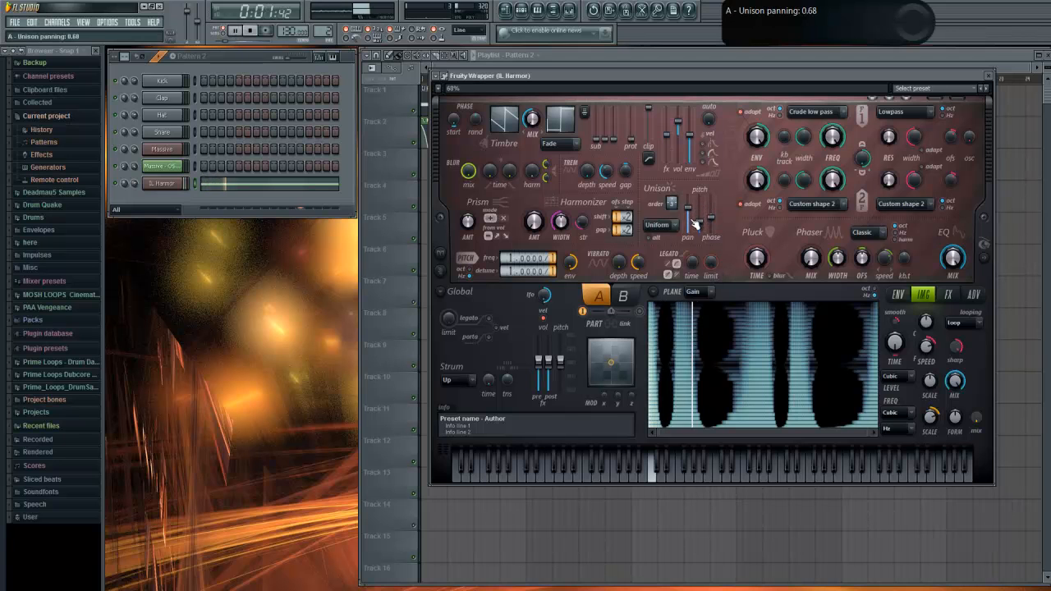
pyautogui.moveTo(711, 222); pyautogui.dragTo(709, 256)
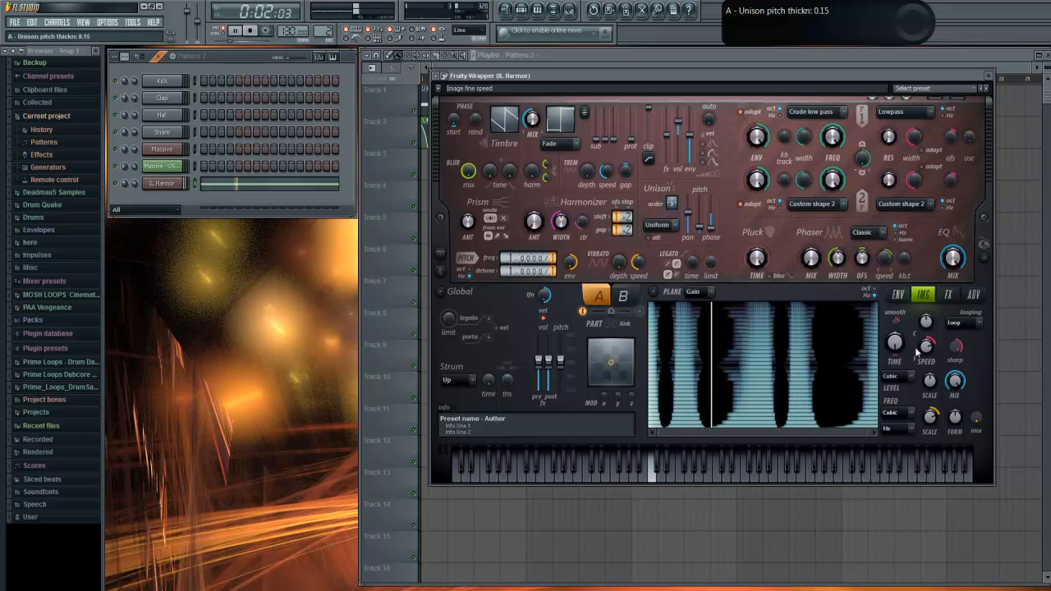
# - Set Harmor's distortion type to Cube in the effects section and return to the image section
pyautogui.click(948, 294)
pyautogui.click(729, 325)
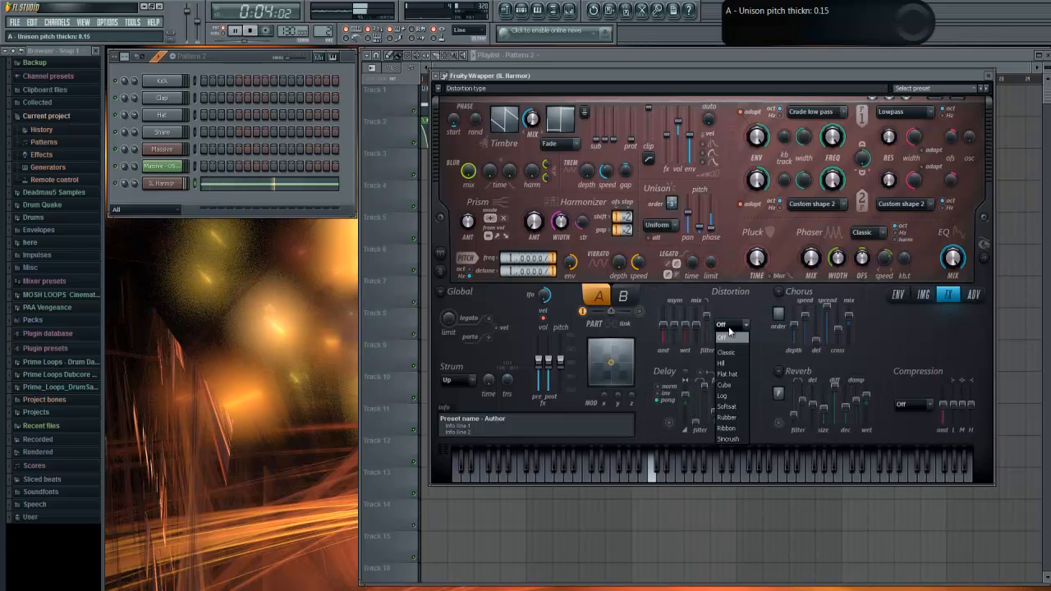
pyautogui.click(730, 385)
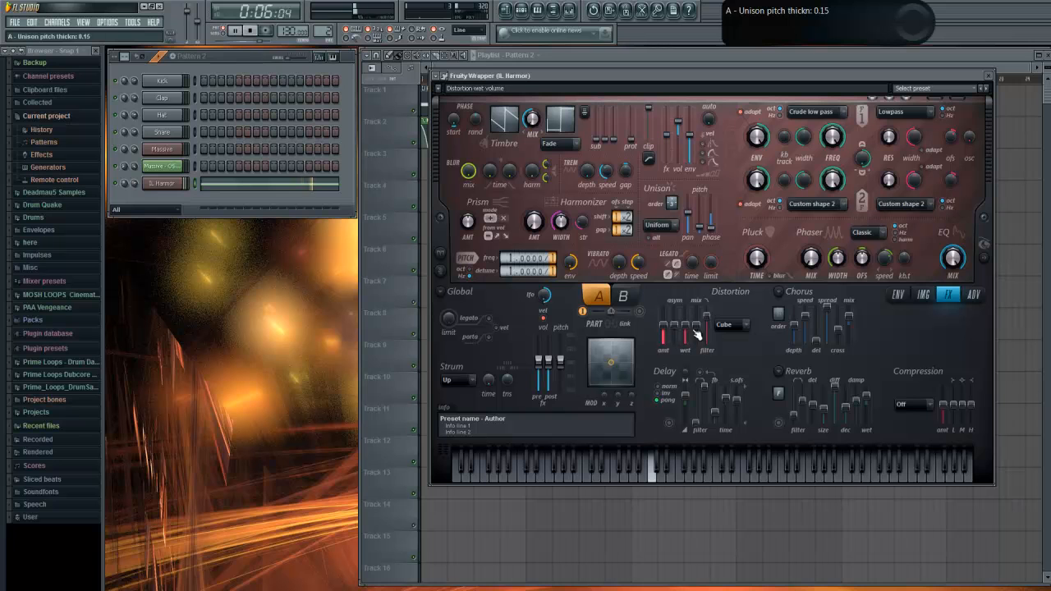
pyautogui.click(730, 326)
pyautogui.click(738, 305)
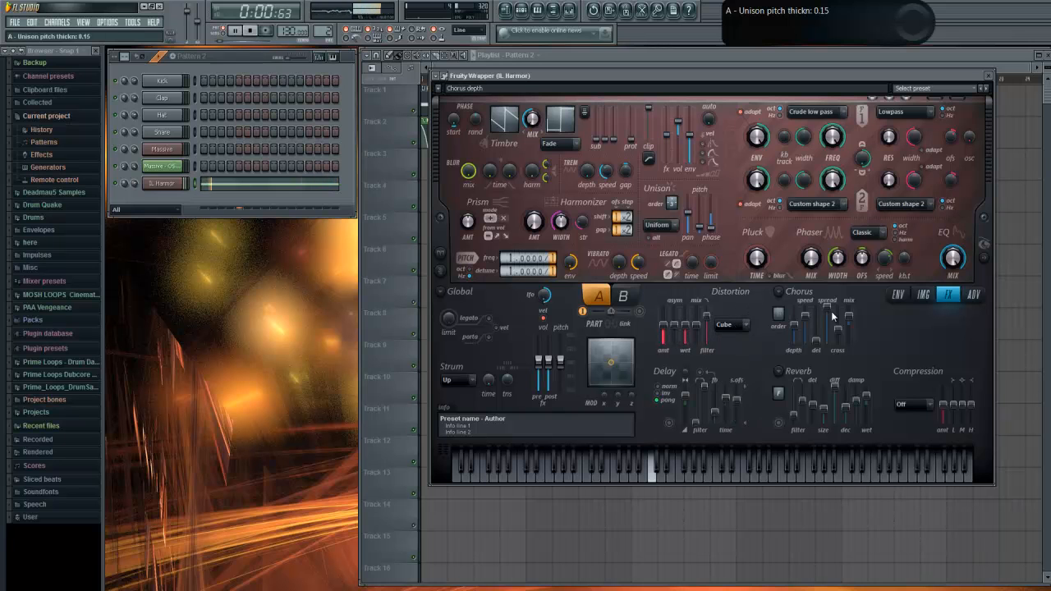
pyautogui.click(901, 297)
pyautogui.click(921, 297)
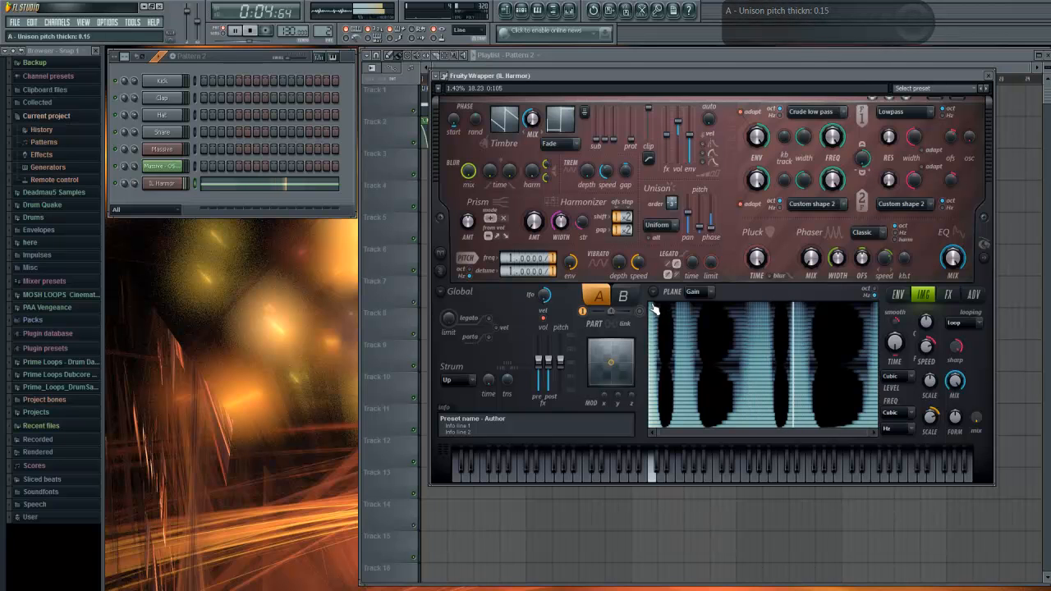
# - Stop playback and look over the original Massive bass instrument
pyautogui.click(257, 32)
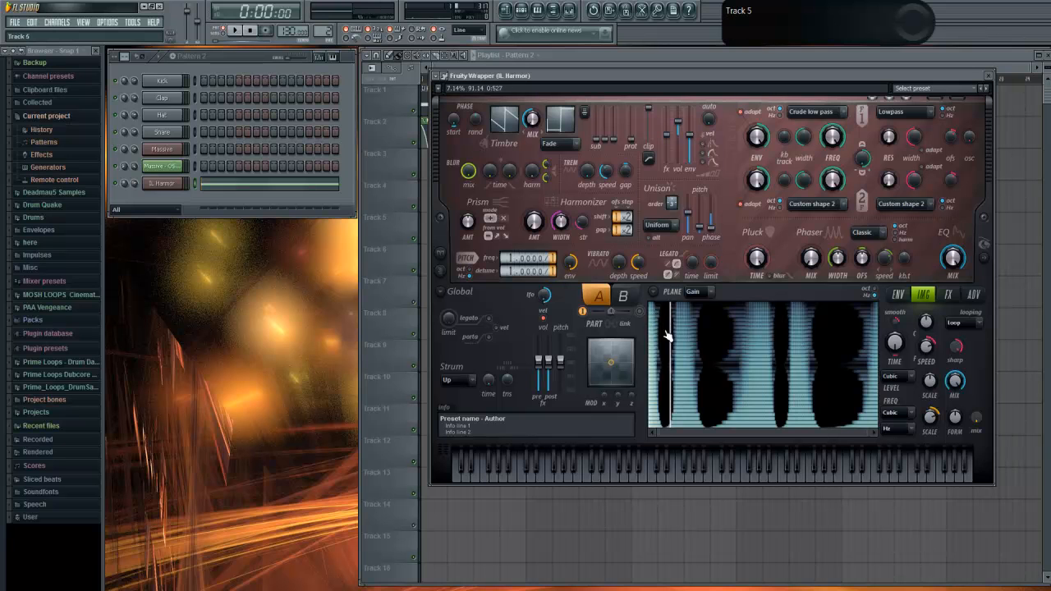
pyautogui.click(162, 150)
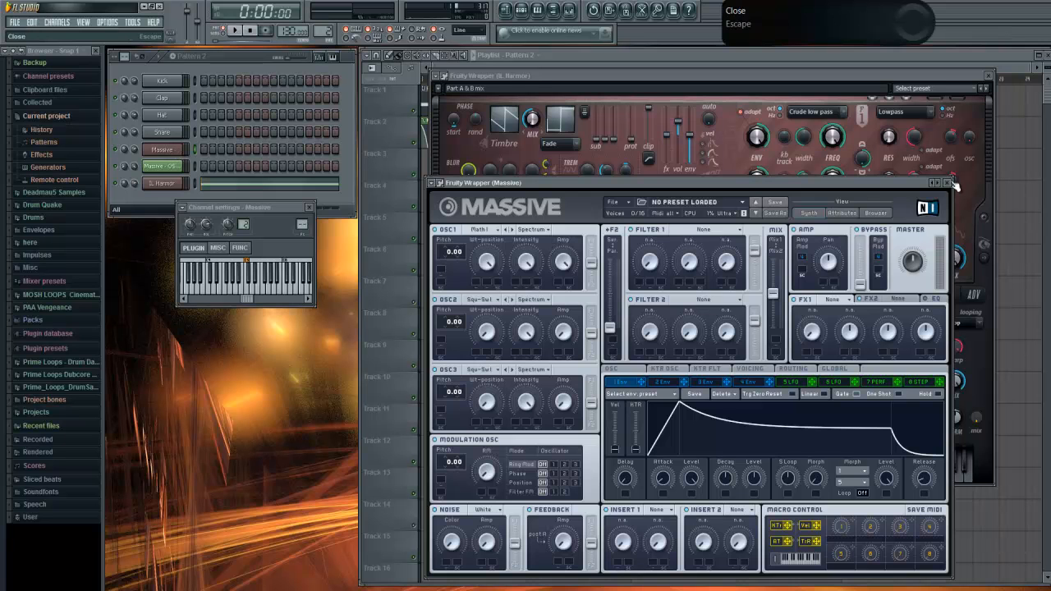
pyautogui.click(947, 183)
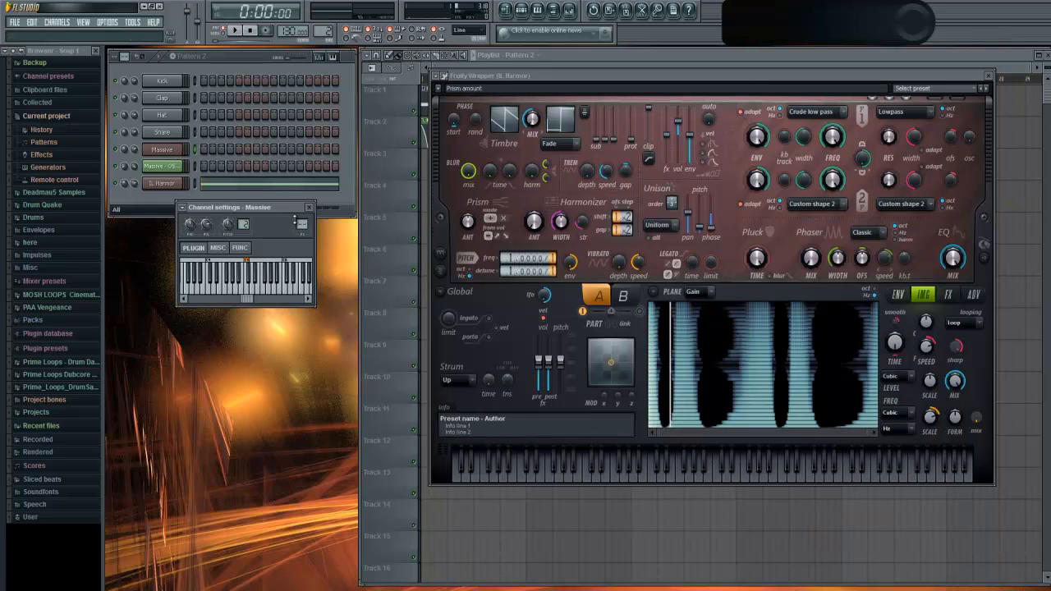
pyautogui.click(176, 151)
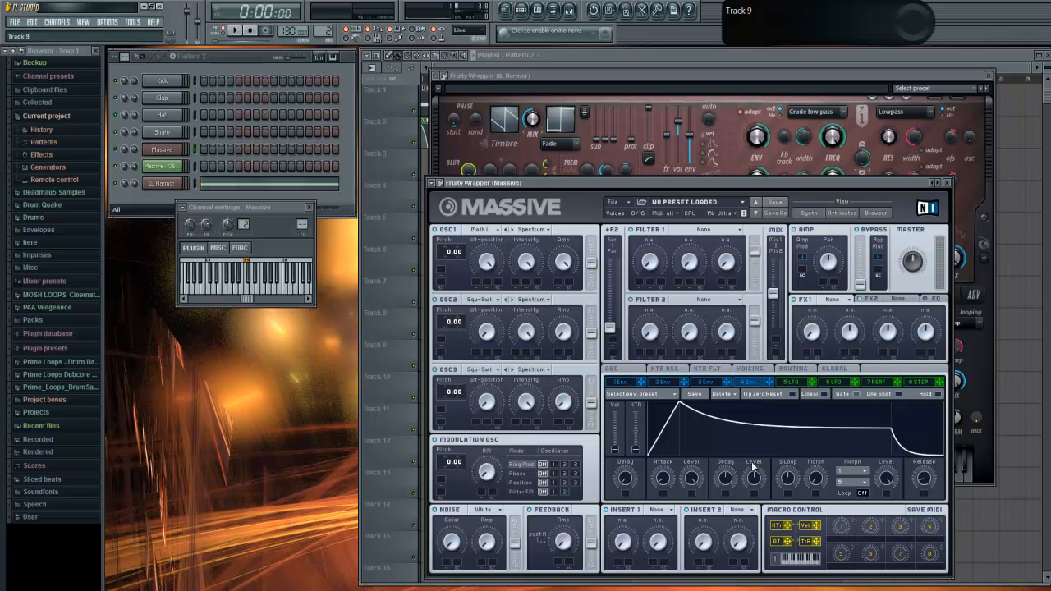
pyautogui.click(947, 183)
# - Play Harmor's Pattern 2, review its unison settings, and show the distortion settings in the effects section
pyautogui.click(162, 185)
pyautogui.click(234, 30)
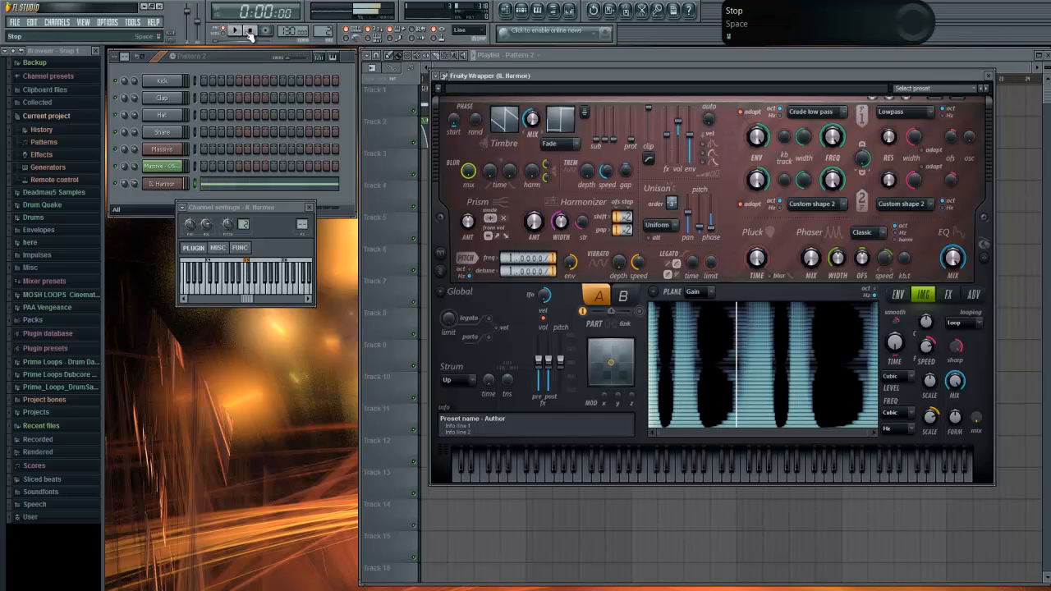
pyautogui.click(249, 31)
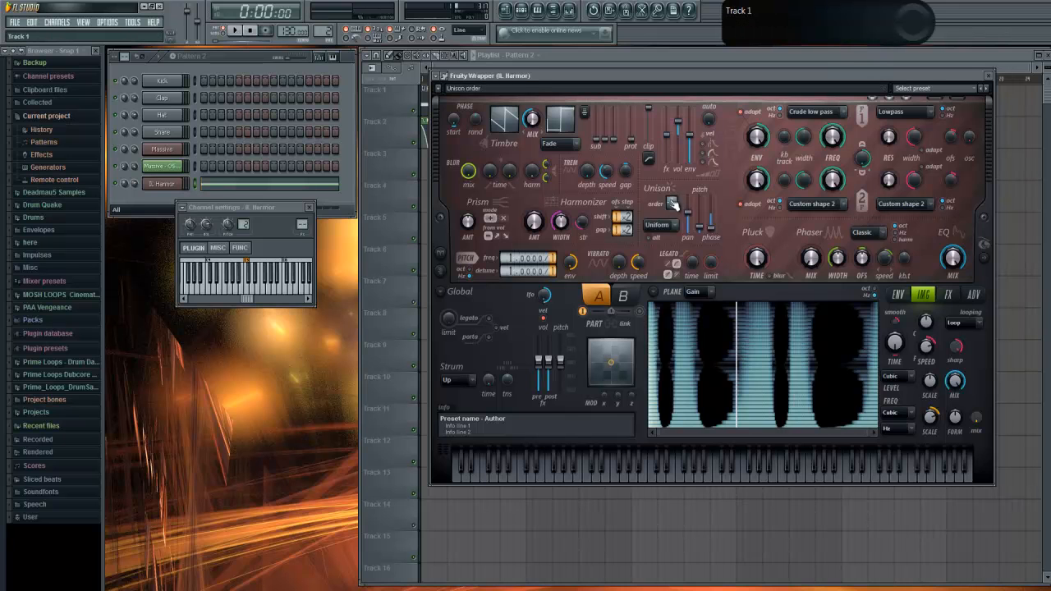
pyautogui.click(949, 295)
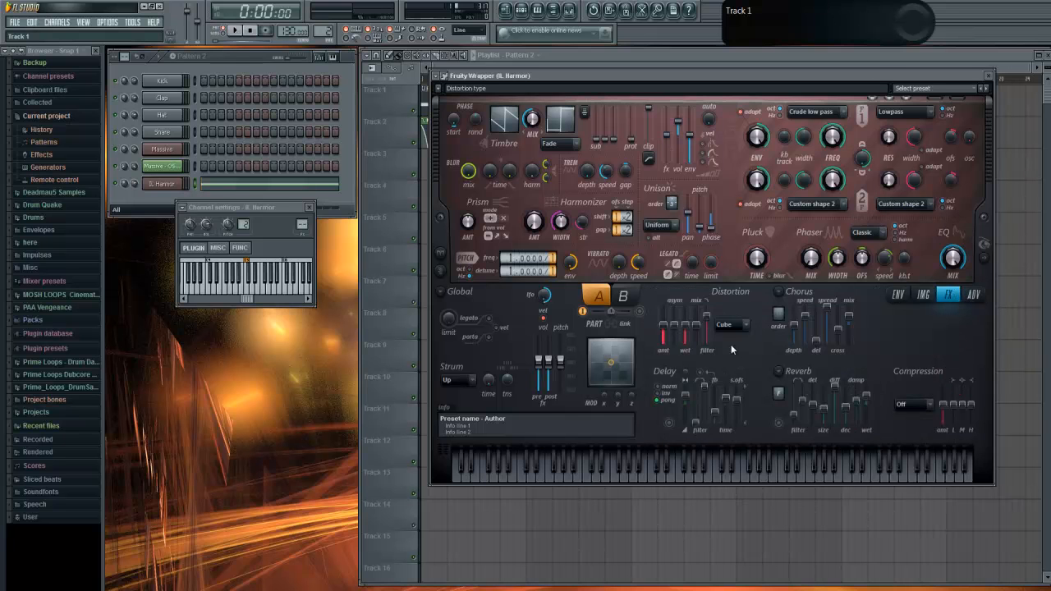
# - Close the Harmor and channel settings windows, open Edison, and delete the entire old recording
pyautogui.click(986, 76)
pyautogui.click(309, 207)
pyautogui.click(643, 11)
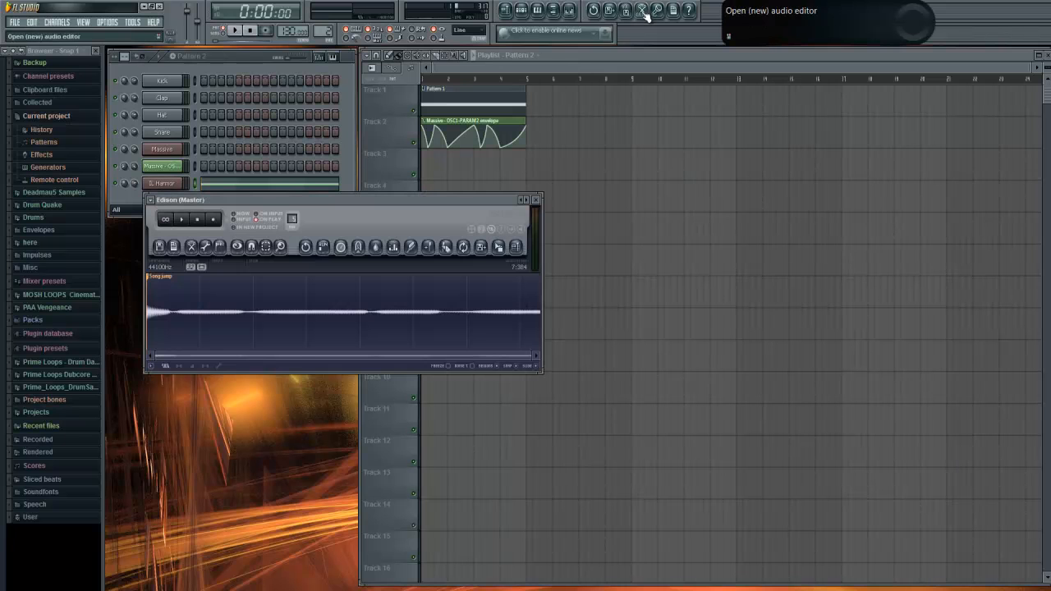
pyautogui.moveTo(540, 312); pyautogui.dragTo(148, 328)
pyautogui.press('Delete')
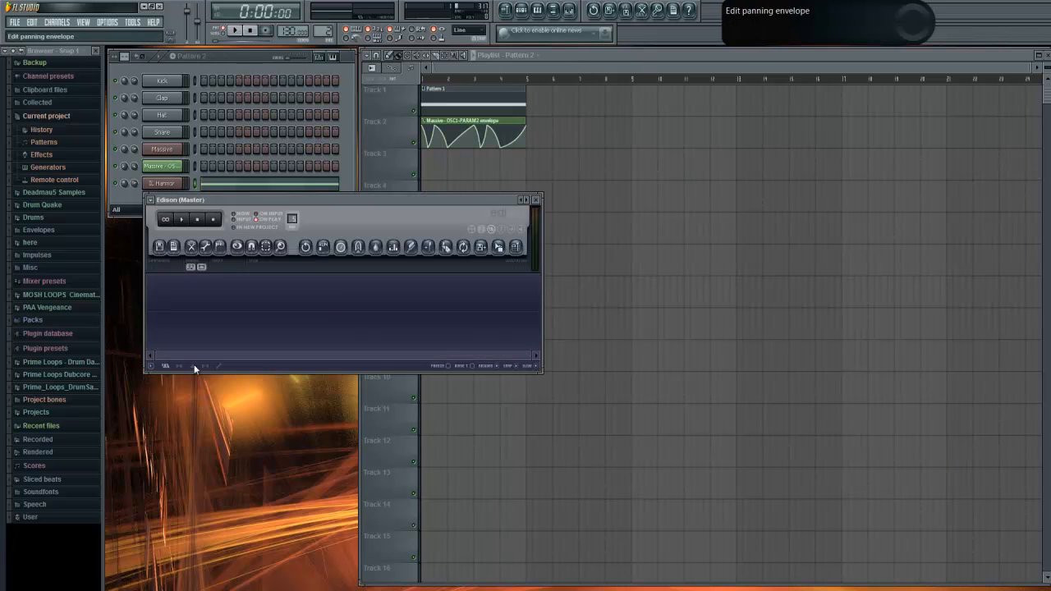
# - Record Harmor's Pattern 2 into Edison and delete the audio after the second Song jump marker
pyautogui.click(215, 220)
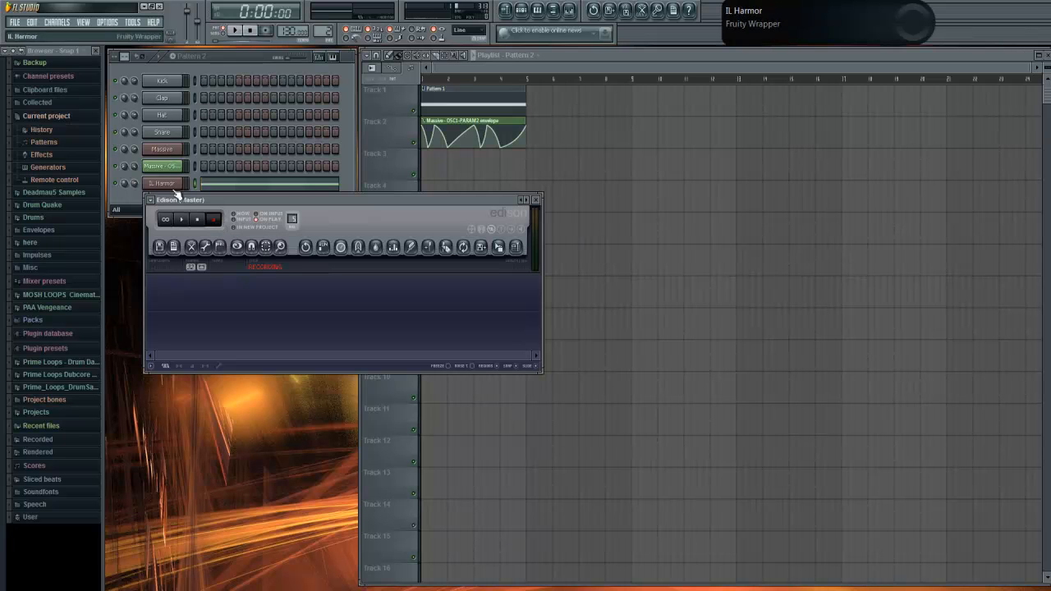
pyautogui.click(234, 30)
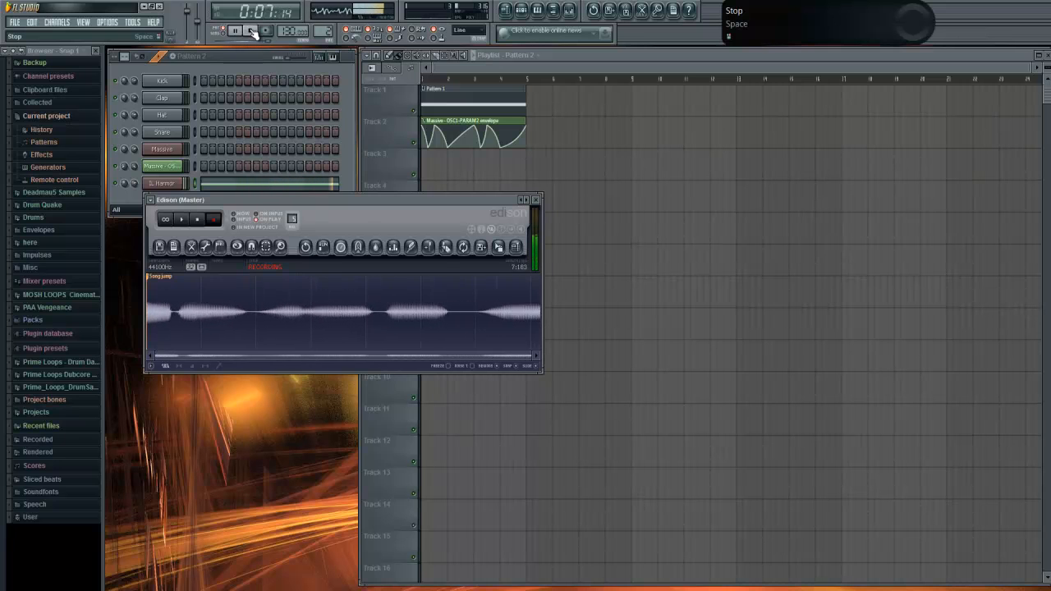
pyautogui.click(252, 30)
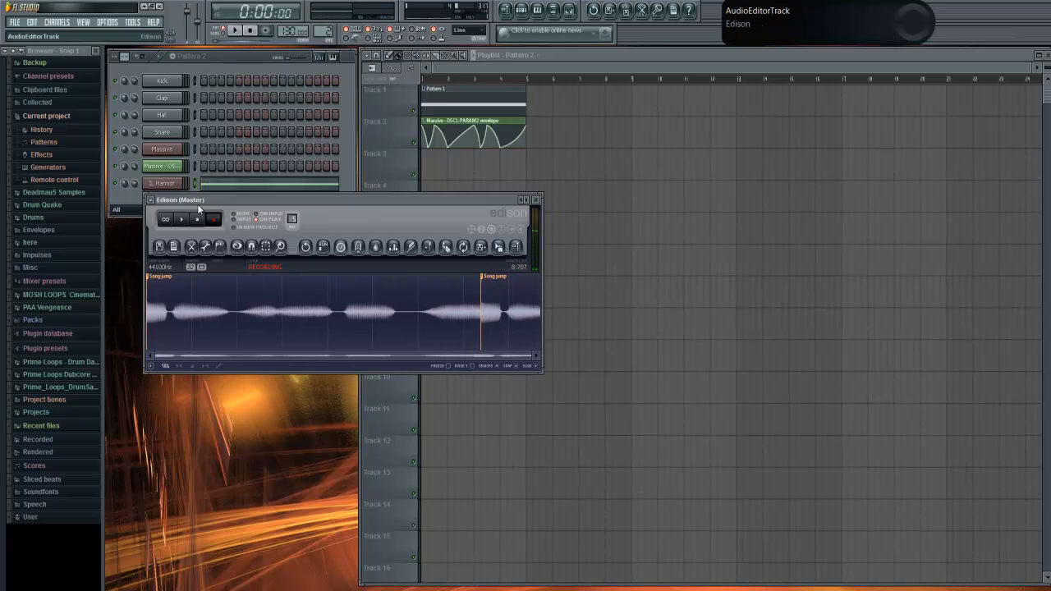
pyautogui.click(197, 220)
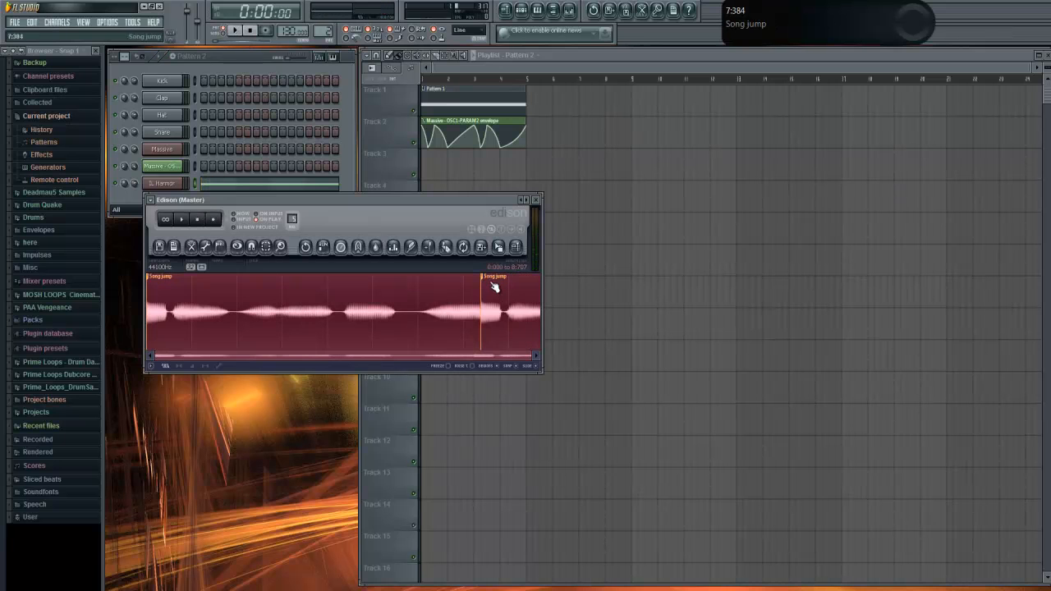
pyautogui.doubleClick(511, 302)
pyautogui.press('Delete')
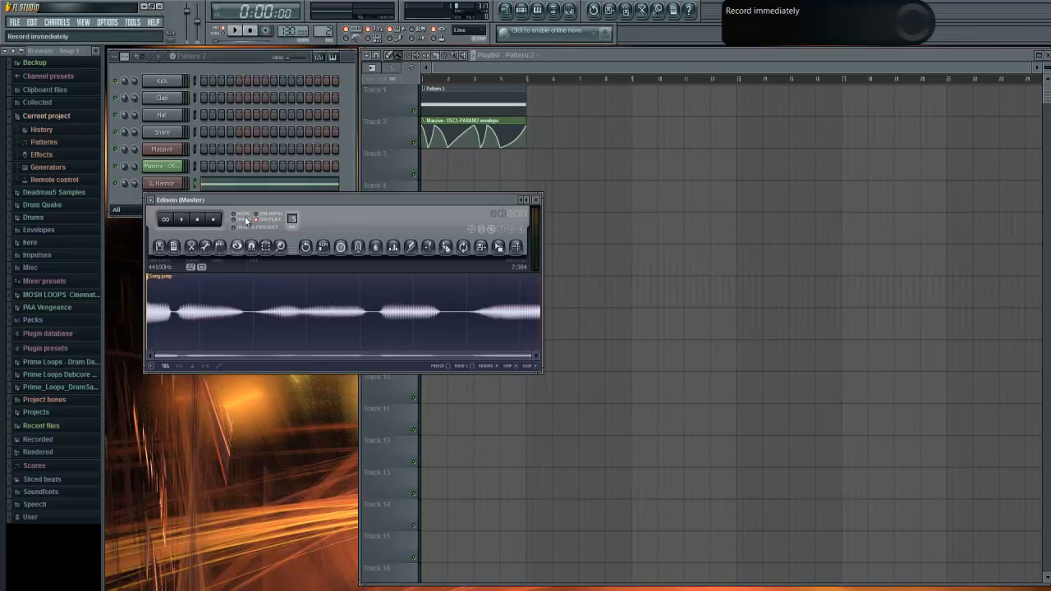
# - Replace the audio in Harmor's image section with the trimmed Edison recording and close Edison
pyautogui.click(165, 185)
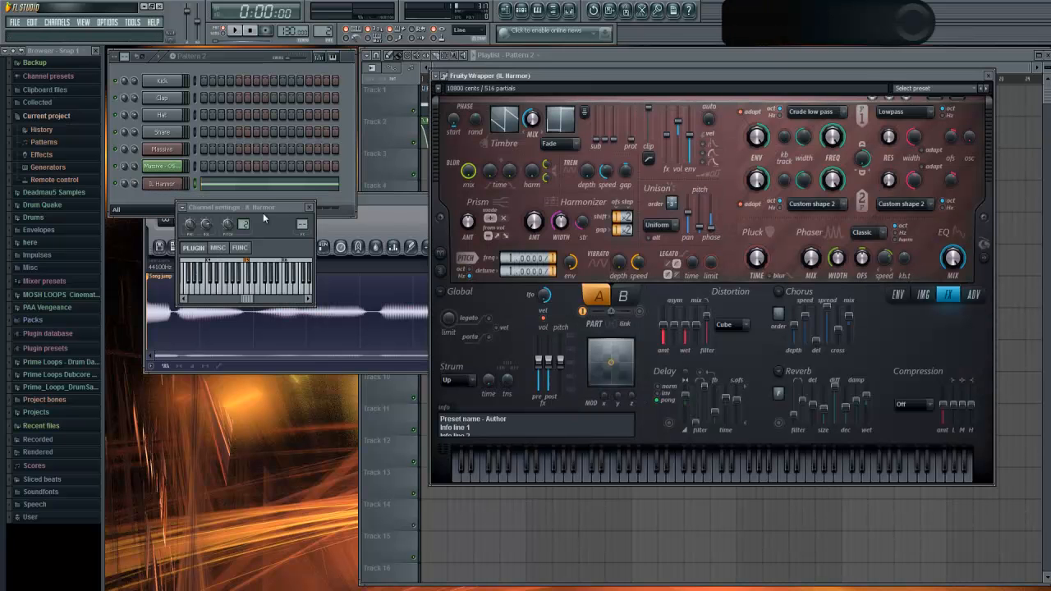
pyautogui.moveTo(397, 203); pyautogui.dragTo(402, 261)
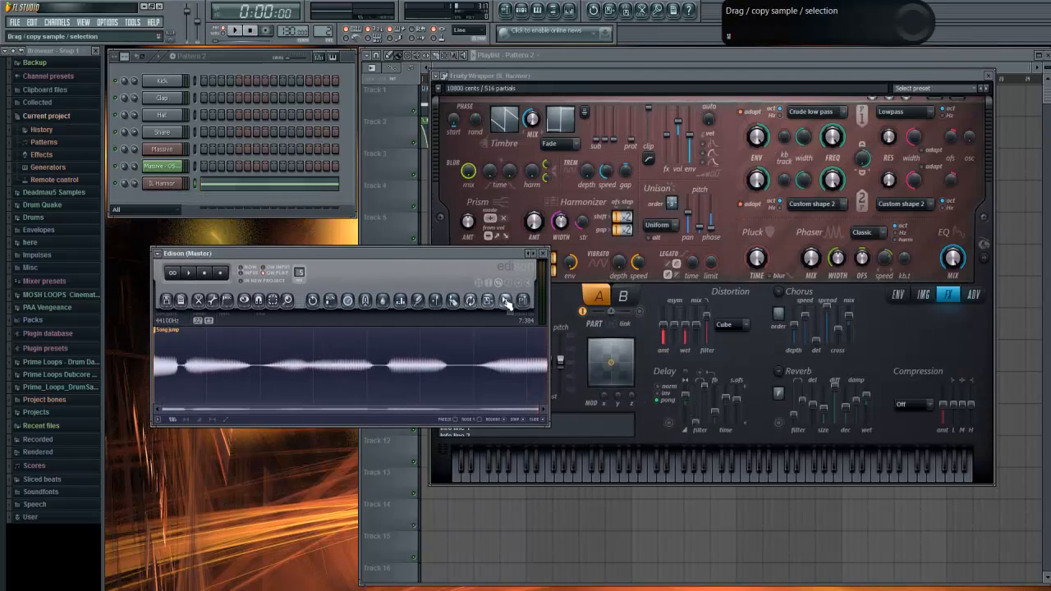
pyautogui.click(928, 297)
pyautogui.click(369, 282)
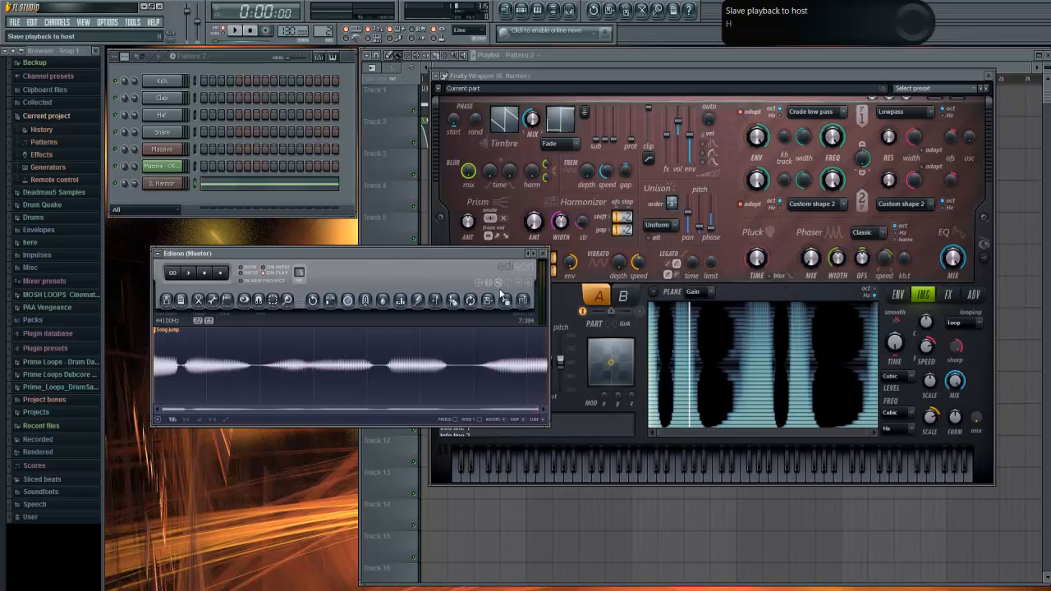
pyautogui.moveTo(504, 300); pyautogui.dragTo(726, 340)
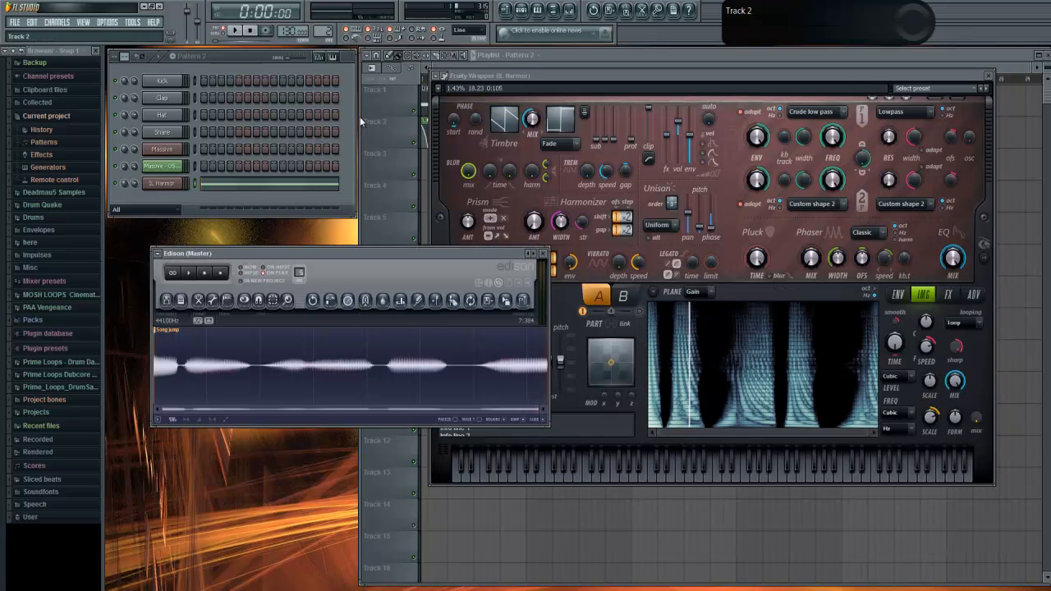
pyautogui.click(543, 253)
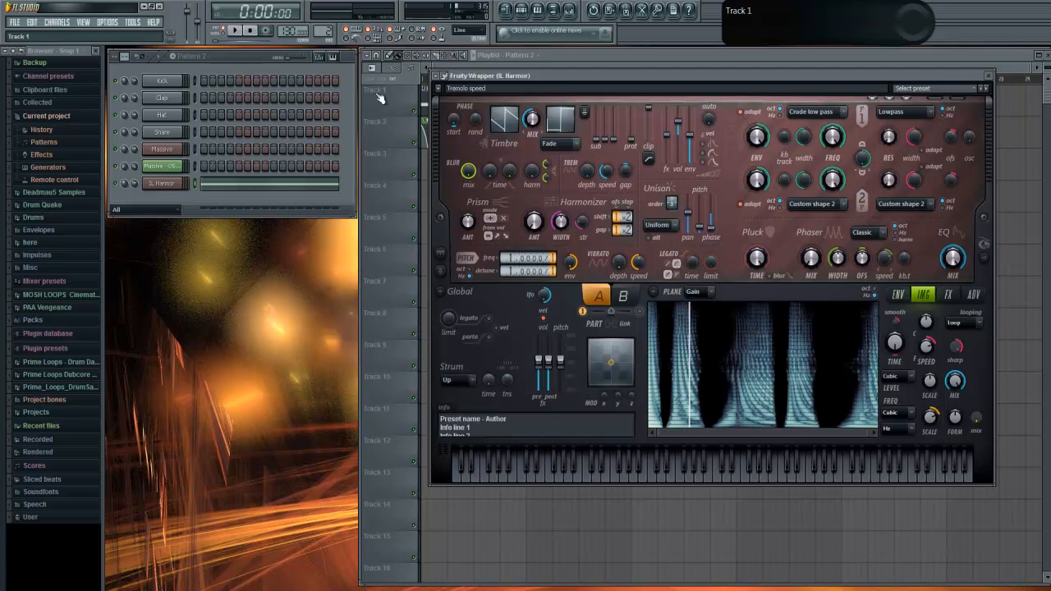
# - Play Pattern 2 and try Harmor's Log distortion type with the distortion amount at about 0.35
pyautogui.click(235, 31)
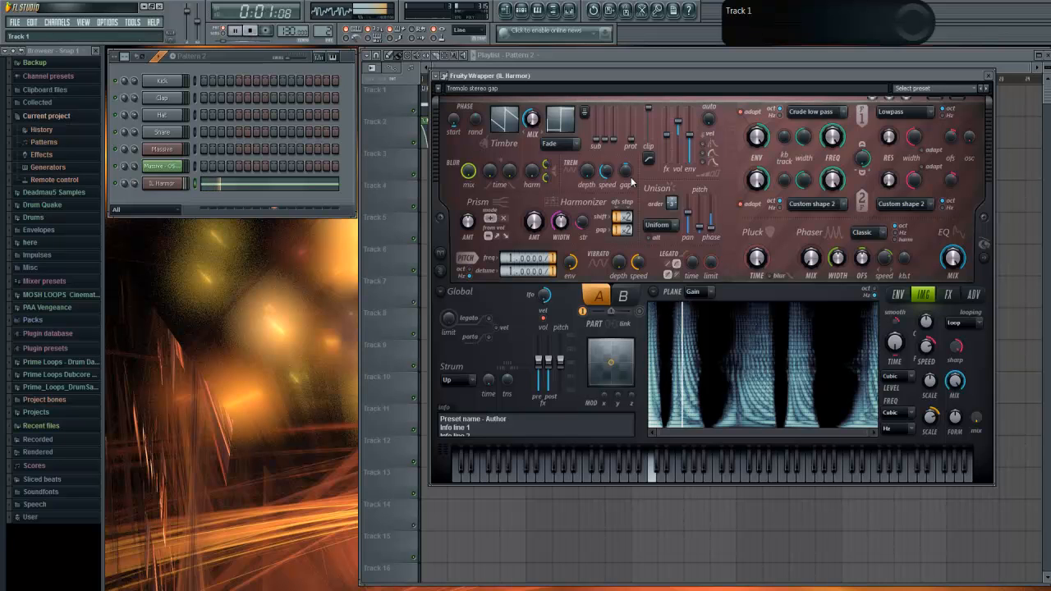
pyautogui.click(950, 297)
pyautogui.click(729, 327)
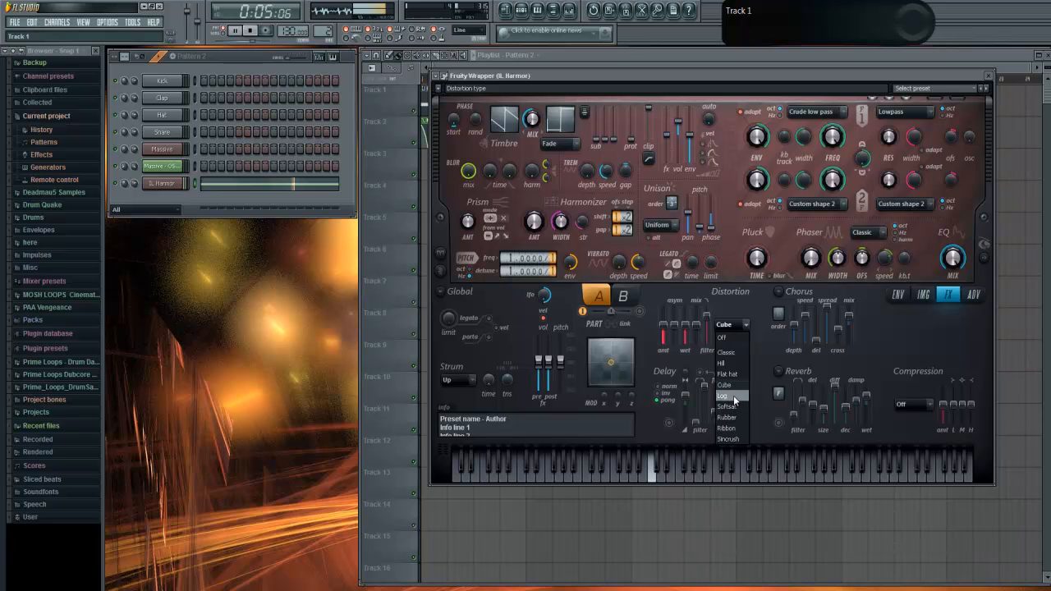
pyautogui.click(734, 398)
pyautogui.moveTo(660, 329); pyautogui.dragTo(666, 333)
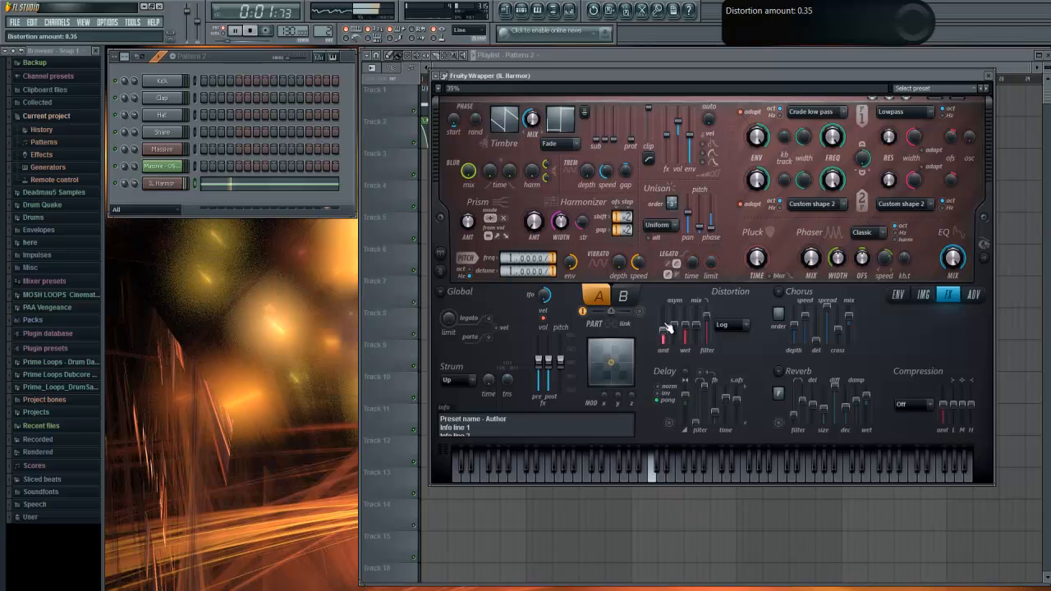
# - Audition Ribbon distortion with high cut 0.83 and amount 0.59, settle on the Softsat type, and stop playback
pyautogui.click(724, 328)
pyautogui.click(735, 424)
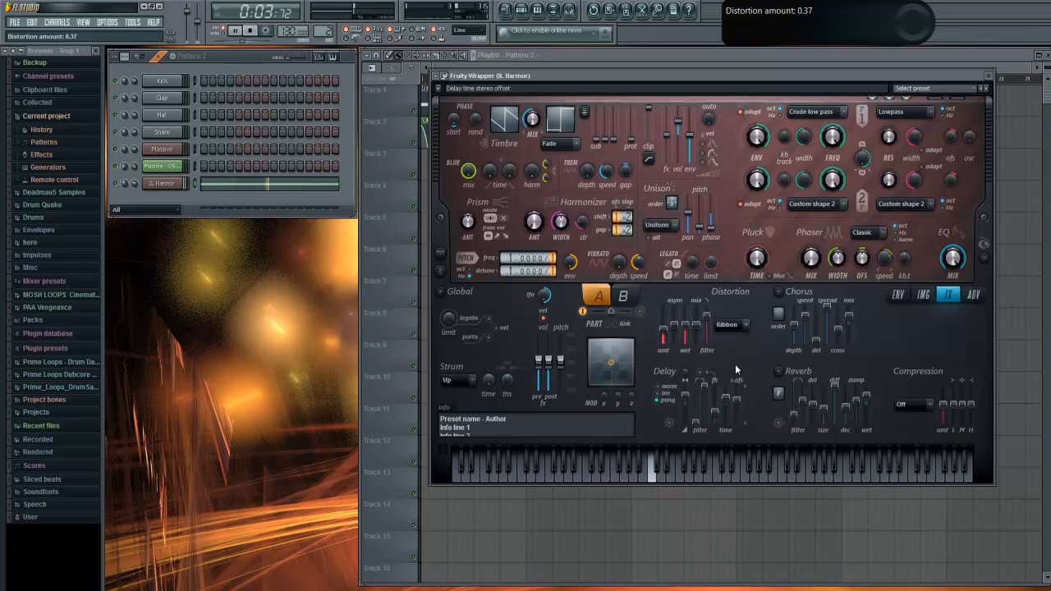
pyautogui.click(738, 328)
pyautogui.click(734, 427)
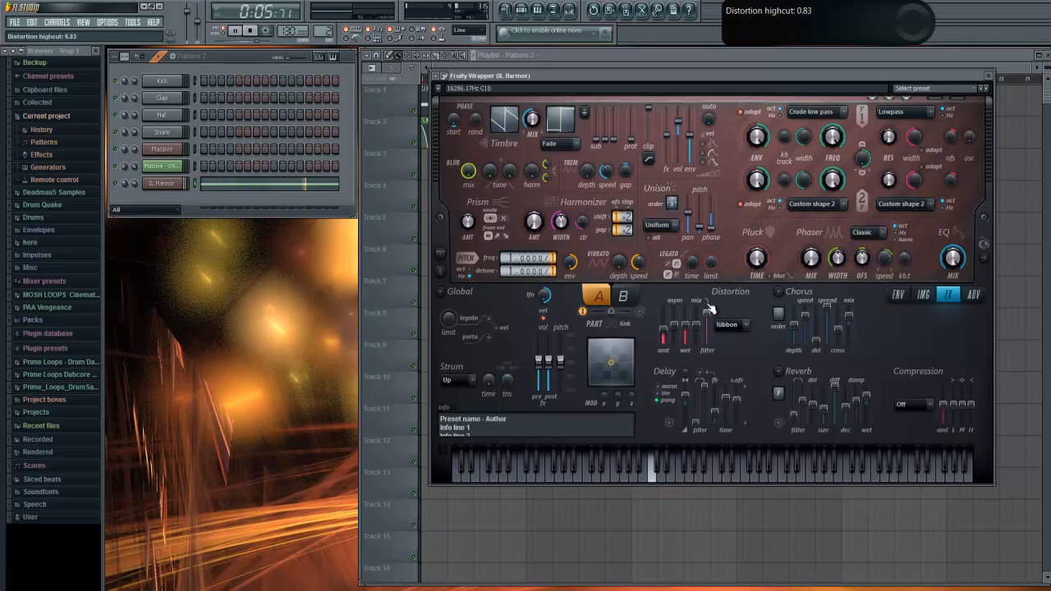
pyautogui.moveTo(656, 330); pyautogui.dragTo(671, 308)
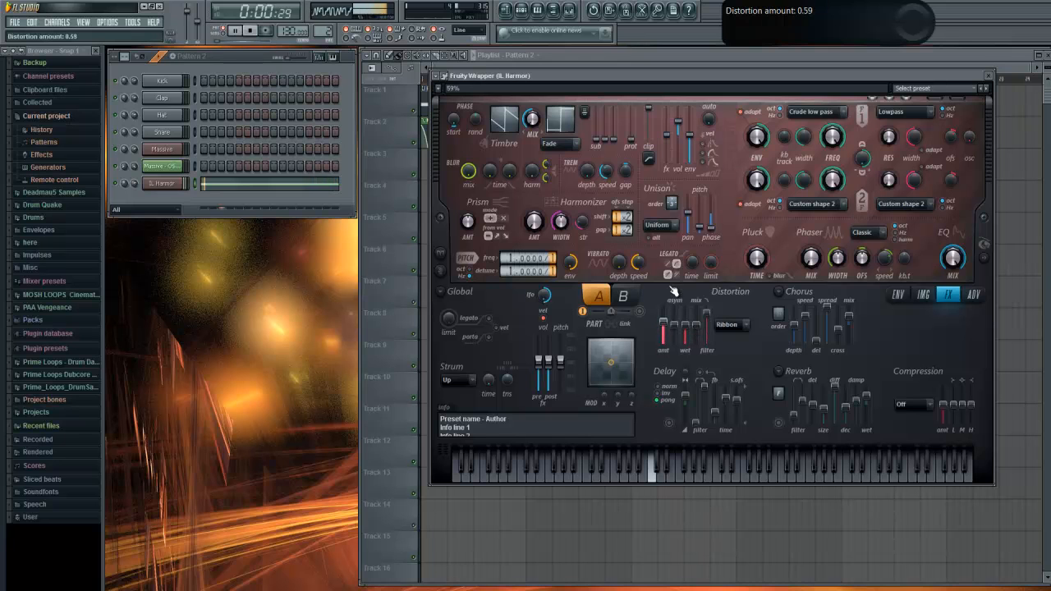
pyautogui.click(739, 325)
pyautogui.click(732, 408)
pyautogui.click(235, 31)
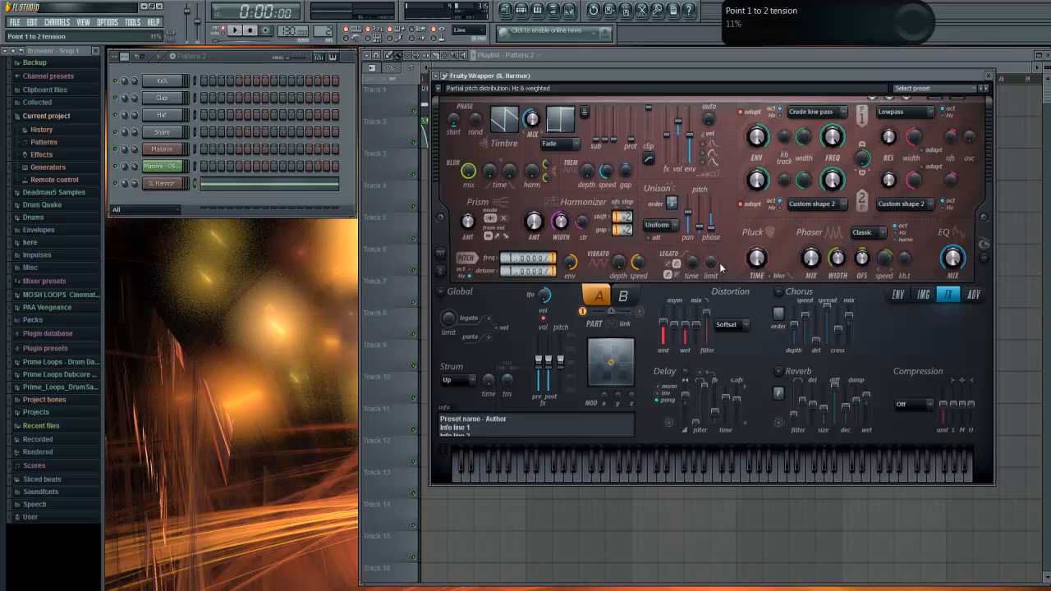
# - Return to Harmor's image section and set the unison pitch thickness to 0.40 while playing the pattern
pyautogui.click(923, 296)
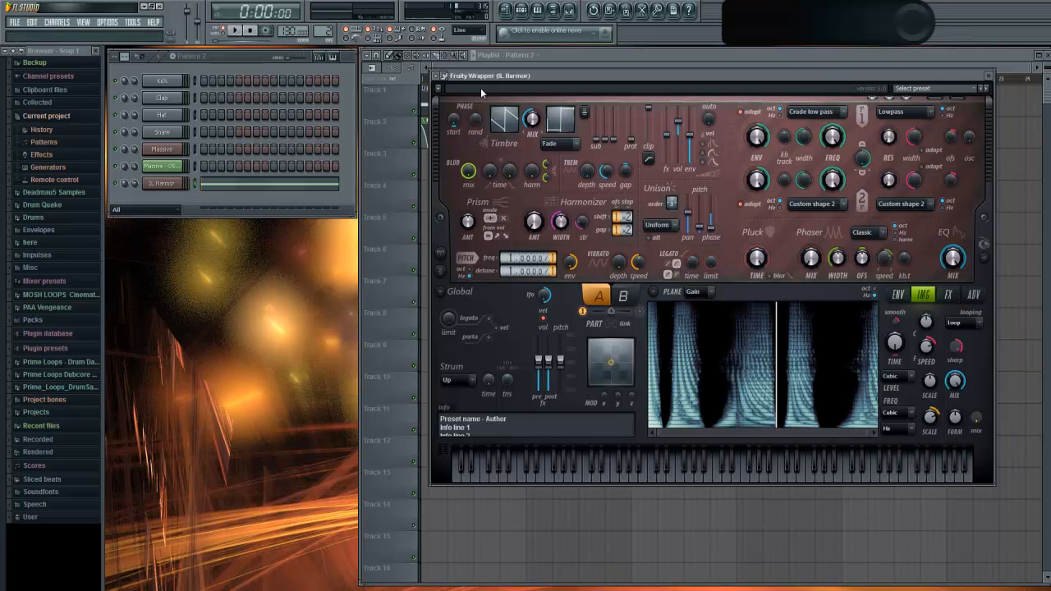
pyautogui.click(950, 294)
pyautogui.click(924, 295)
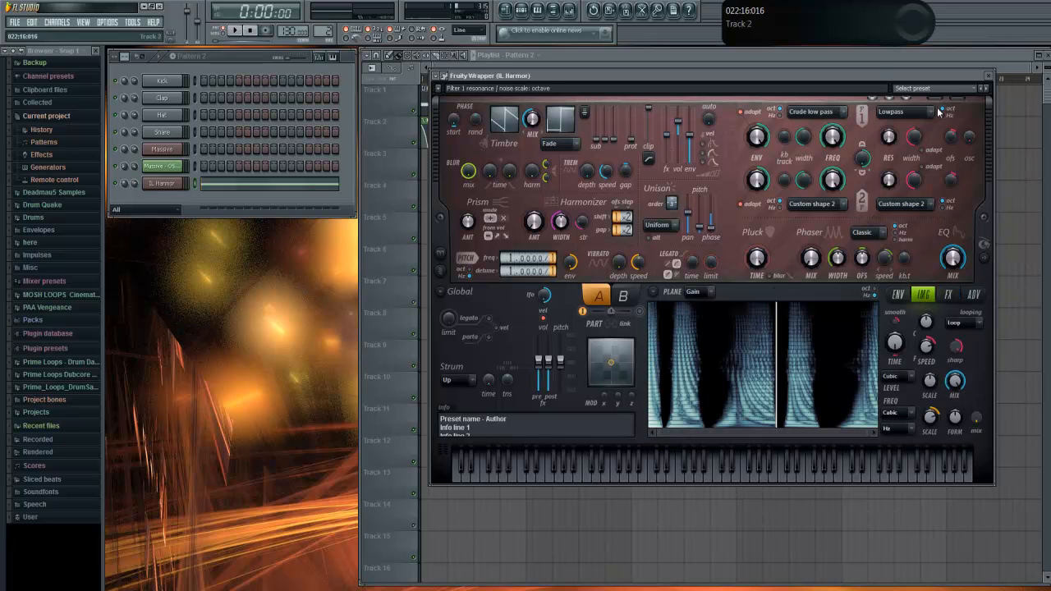
pyautogui.click(234, 31)
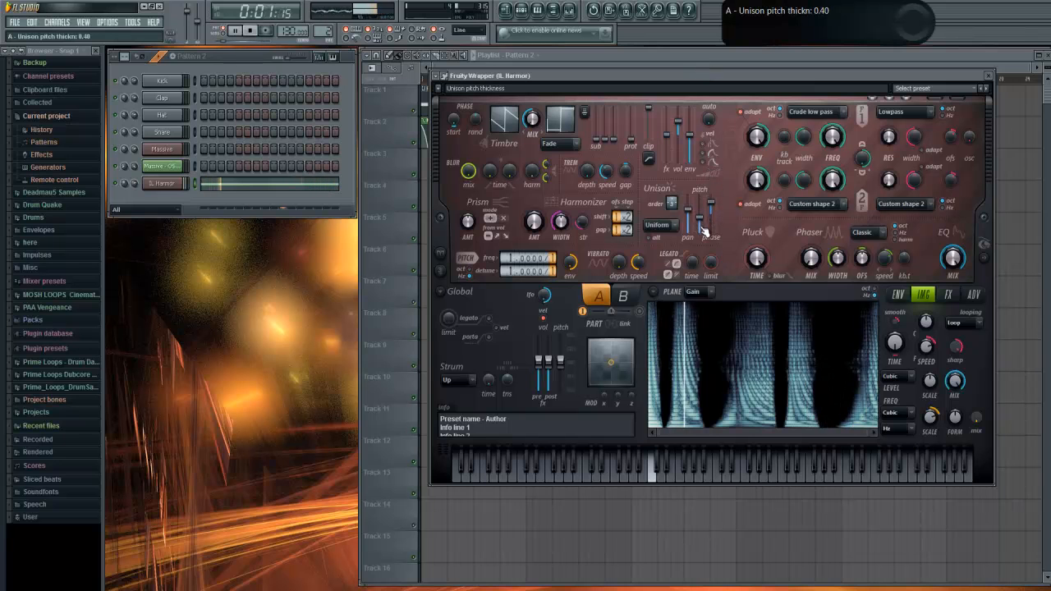
pyautogui.press('space')
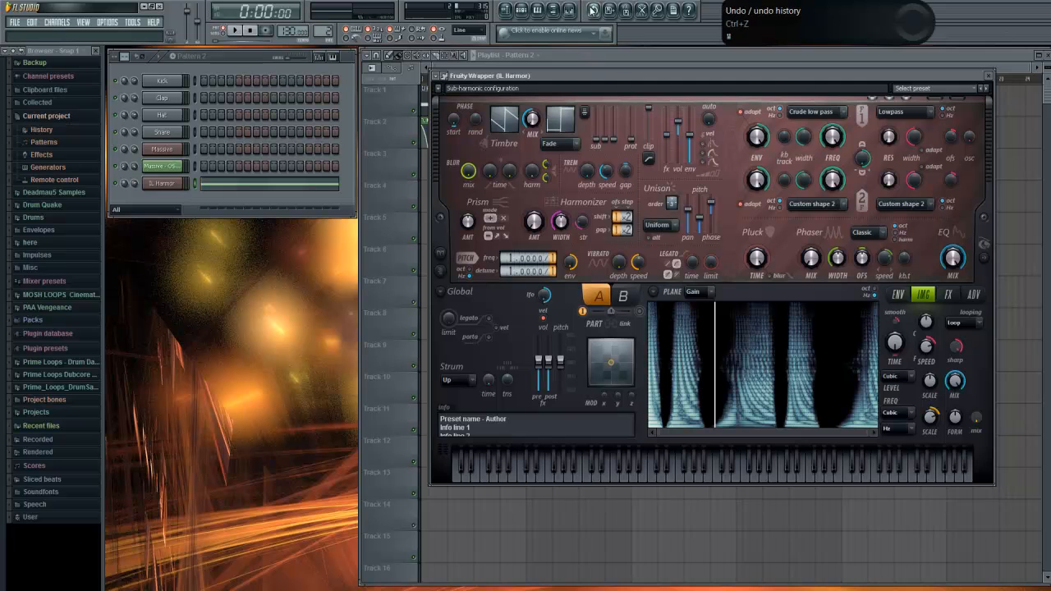
# - Reposition the Harmor window, set the image frequency scale to about 0.64, and play the pattern
pyautogui.moveTo(576, 74); pyautogui.dragTo(570, 92)
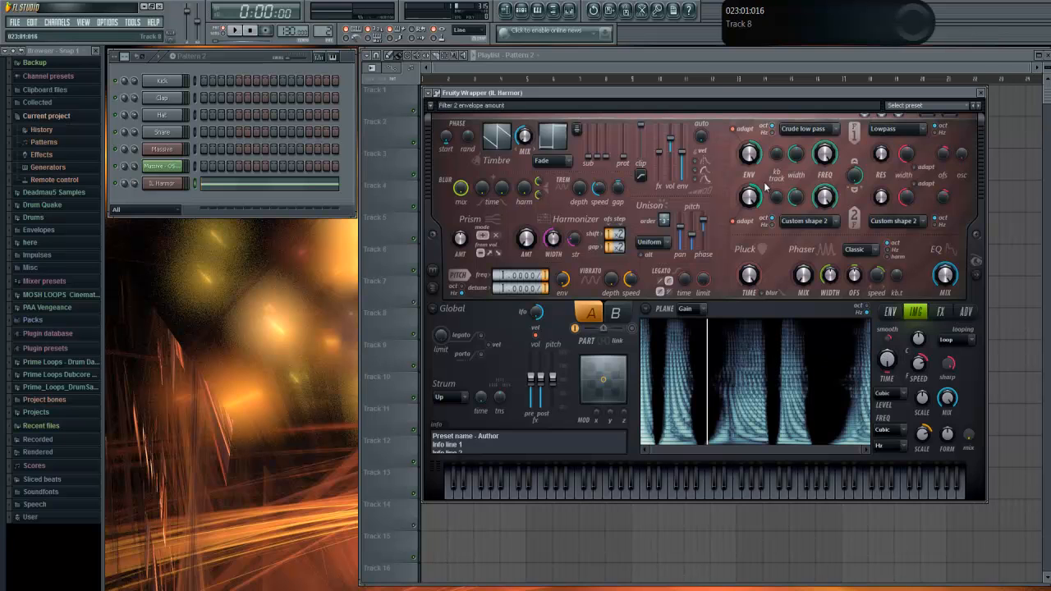
pyautogui.moveTo(930, 431); pyautogui.dragTo(928, 471)
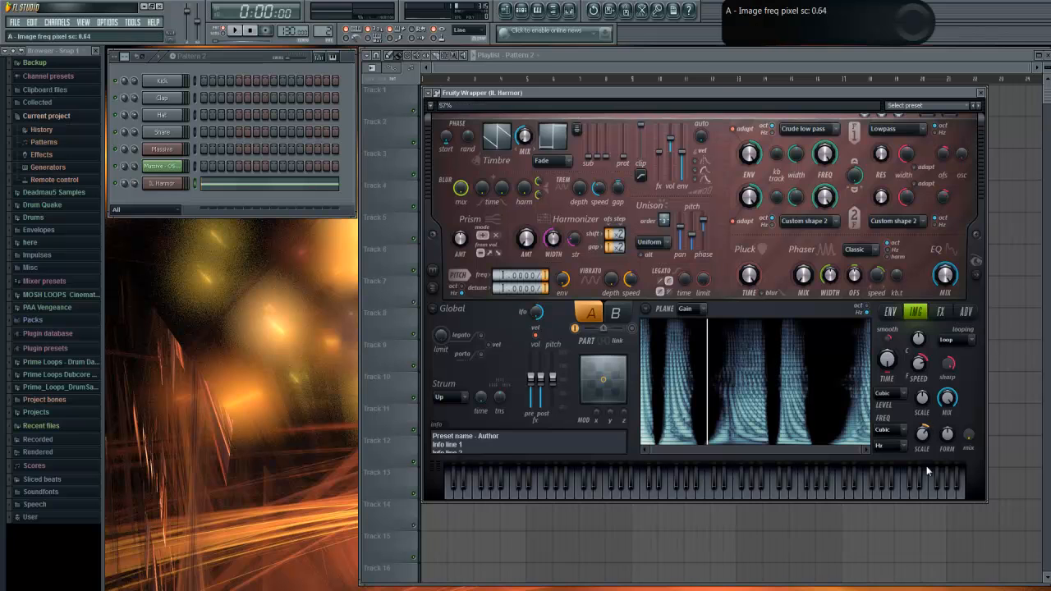
pyautogui.click(235, 30)
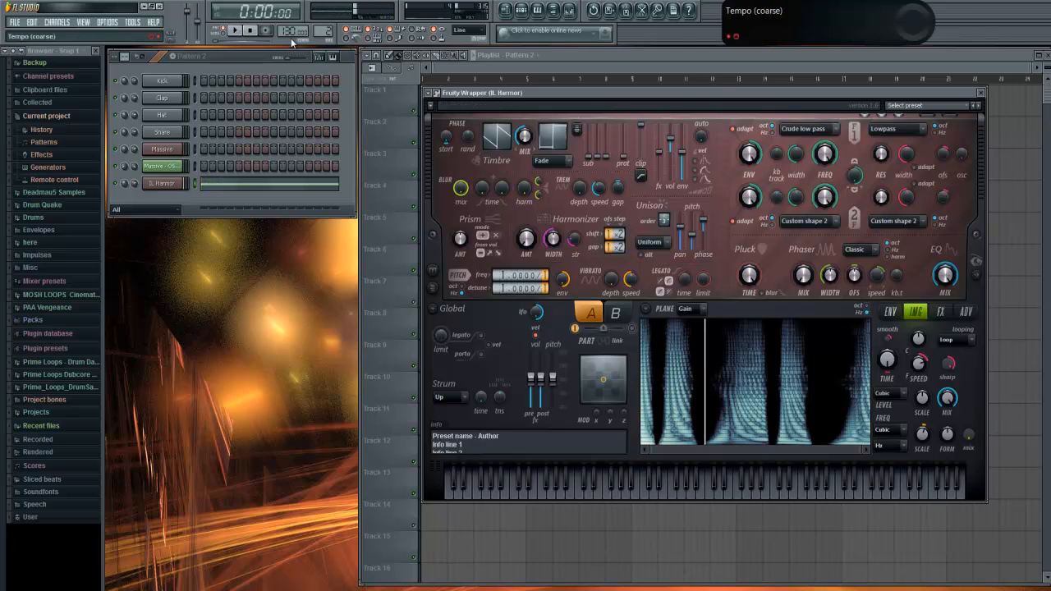
# - Record a fresh take of Pattern 2 in the master Edison over the cleared audio and resynthesize it in Harmor's image area
pyautogui.click(657, 10)
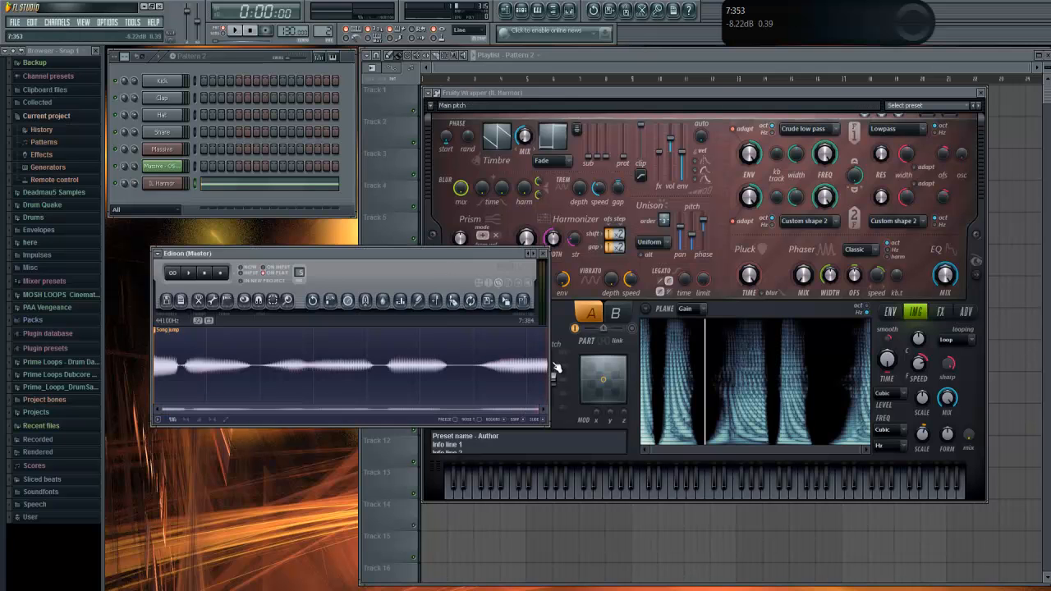
pyautogui.moveTo(538, 367); pyautogui.dragTo(157, 364)
pyautogui.press('Delete')
pyautogui.click(221, 272)
pyautogui.click(244, 30)
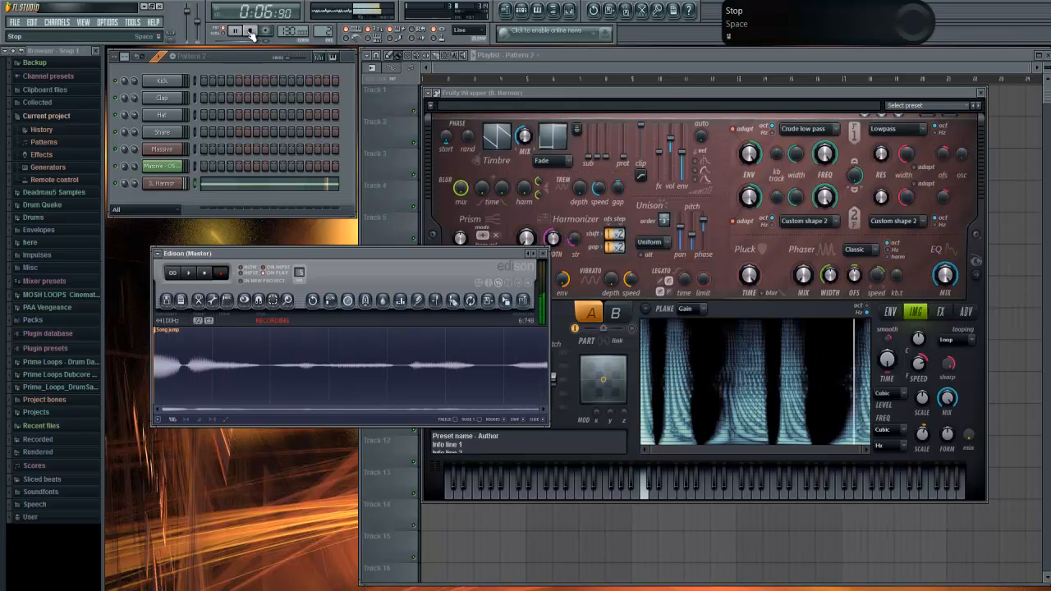
pyautogui.click(252, 33)
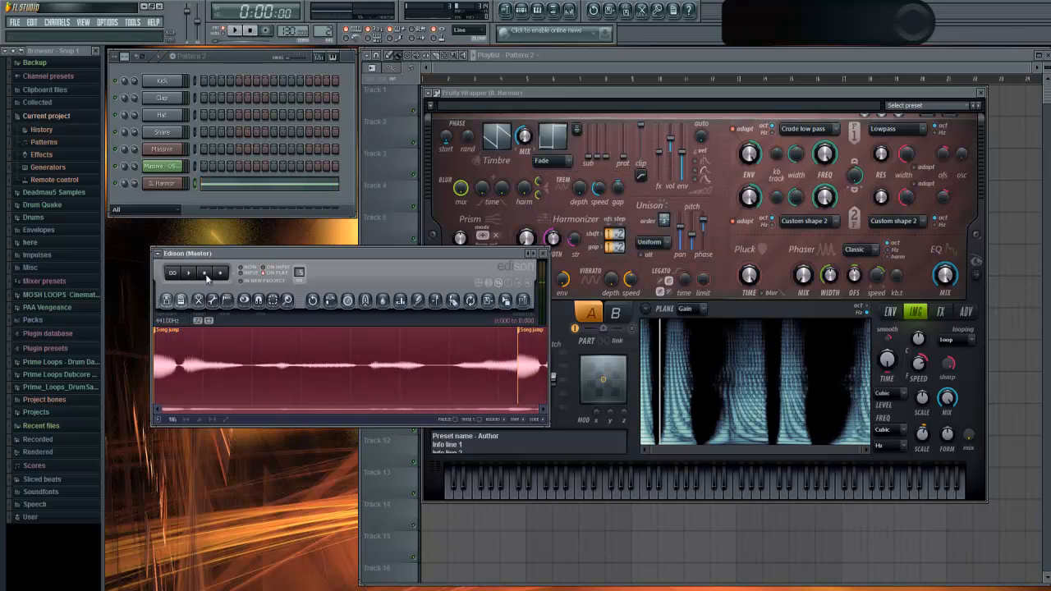
pyautogui.moveTo(506, 300); pyautogui.dragTo(711, 419)
# - While playing the pattern, set Harmor's distortion type to Classic and the unison order to 0
pyautogui.click(234, 32)
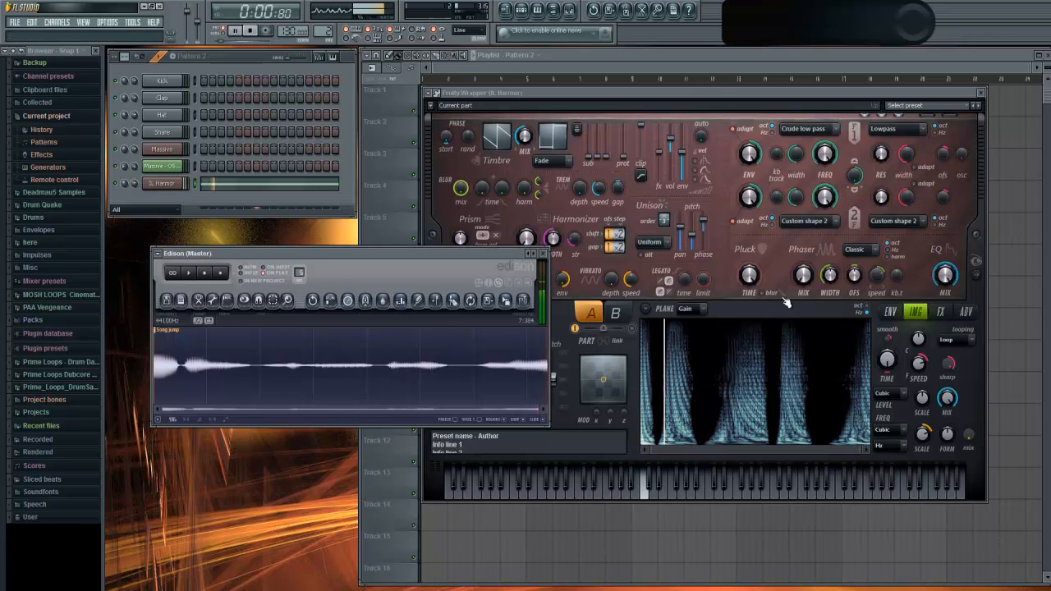
pyautogui.click(941, 312)
pyautogui.click(722, 342)
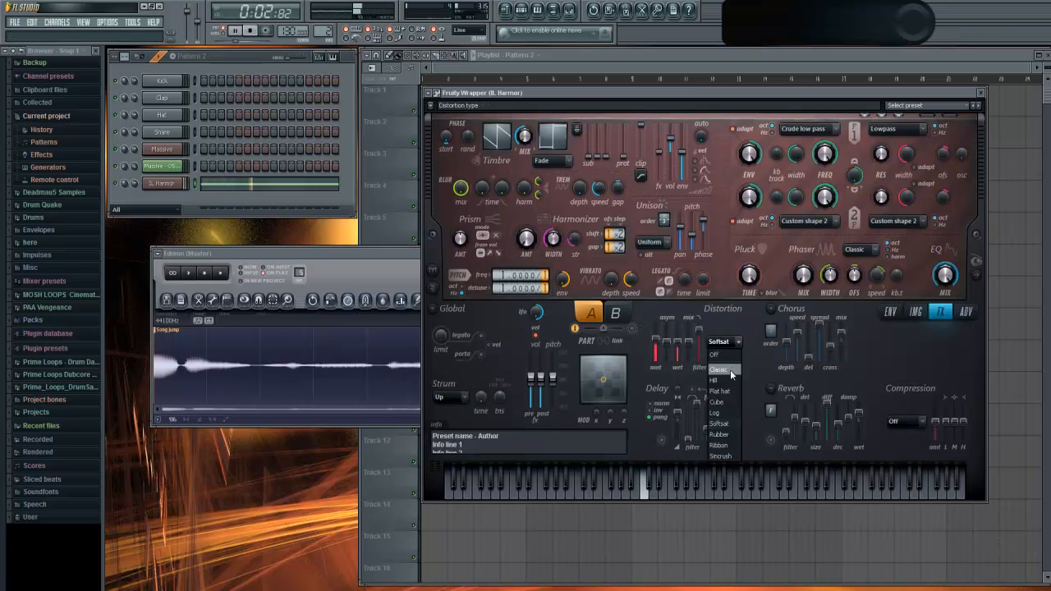
pyautogui.click(723, 374)
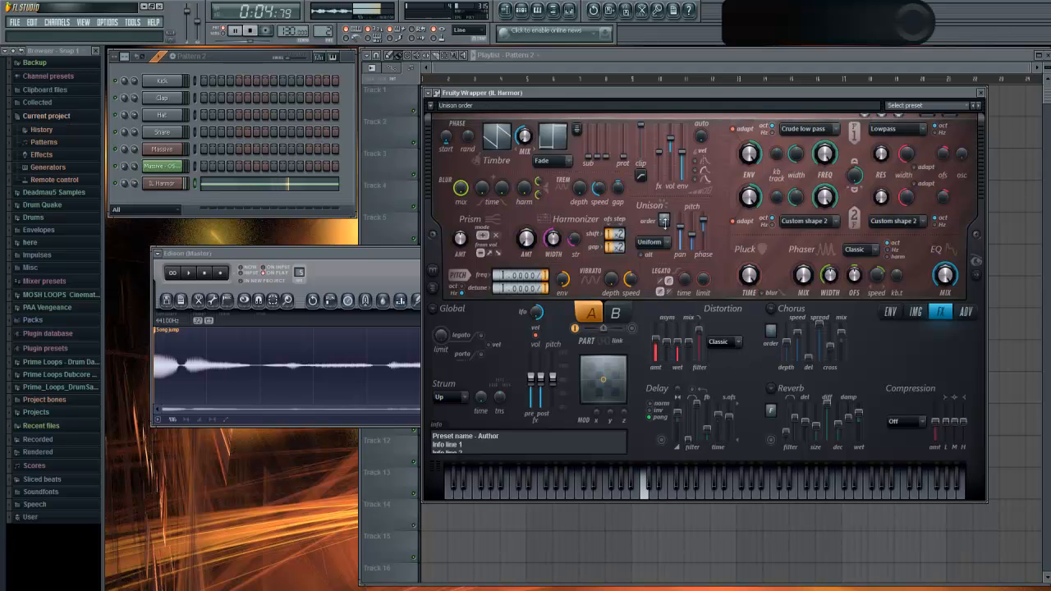
pyautogui.click(654, 241)
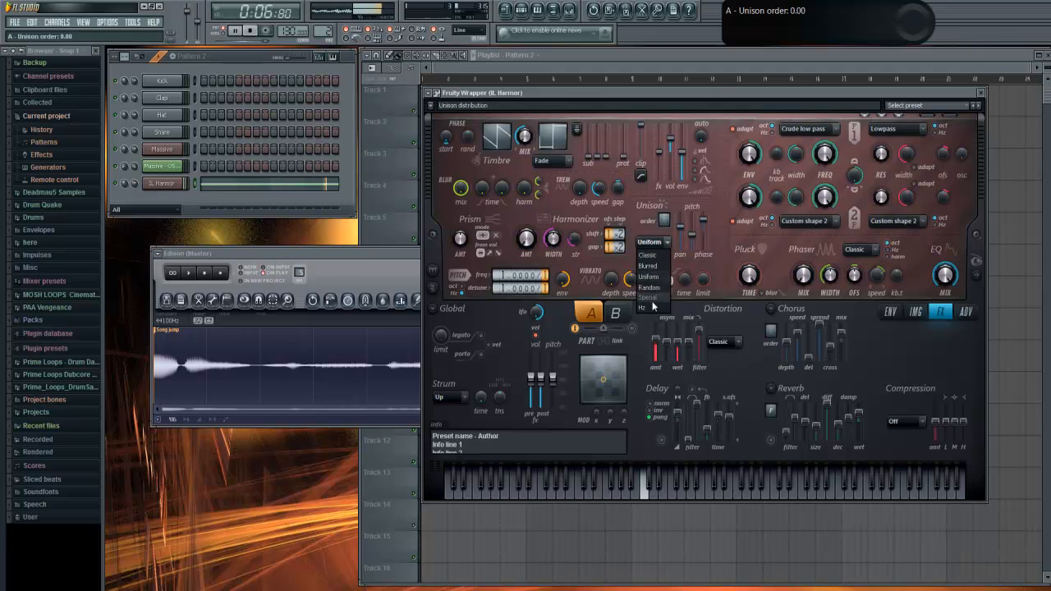
pyautogui.click(642, 229)
# - In Harmor's image section, set the formant shift to 1.00 and the gain pixel scale to 0.33
pyautogui.click(889, 312)
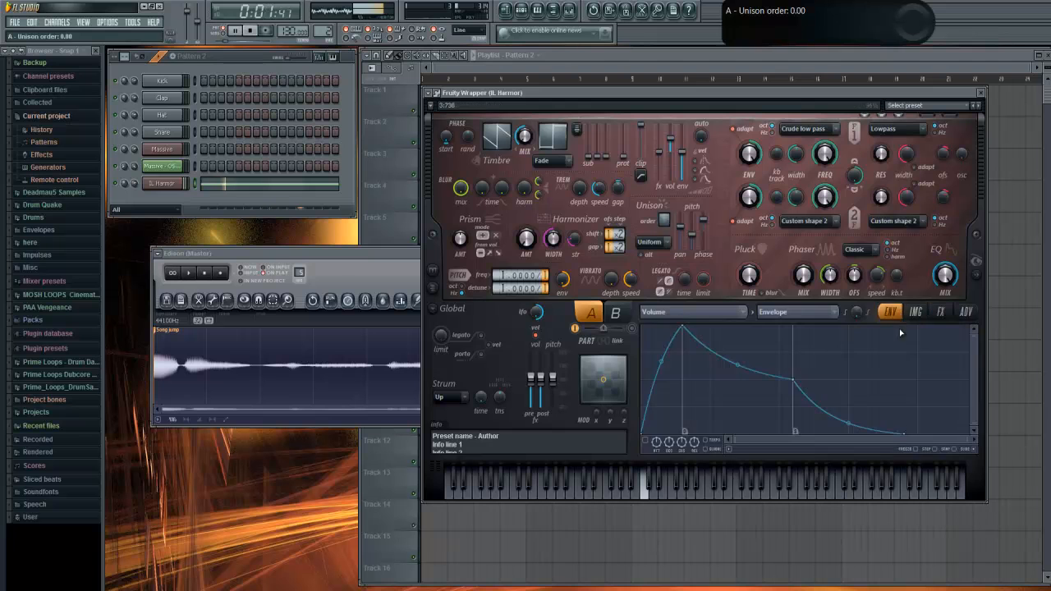
pyautogui.click(916, 312)
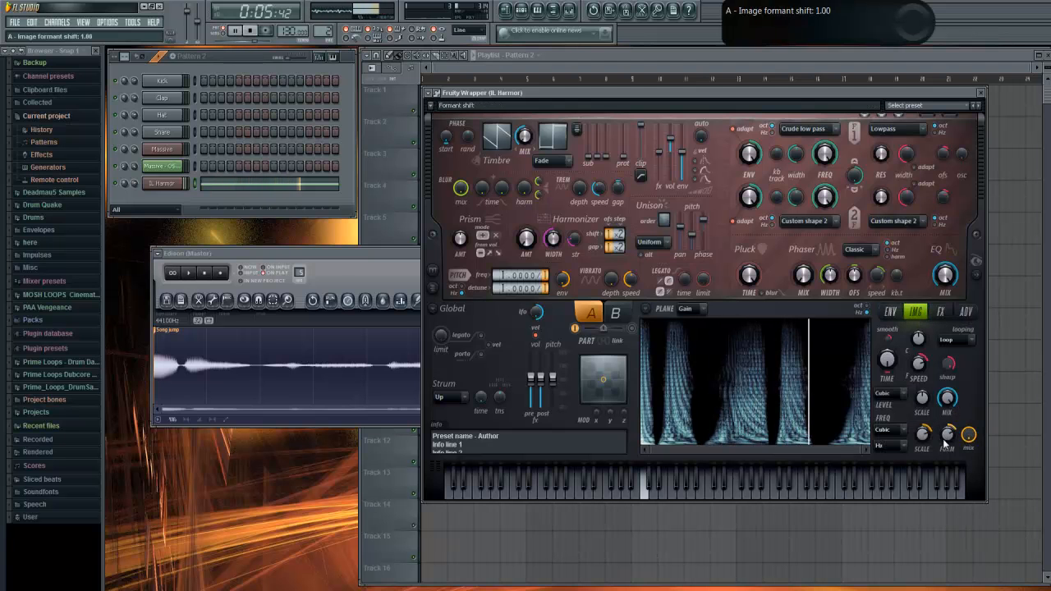
pyautogui.moveTo(958, 402); pyautogui.dragTo(958, 401)
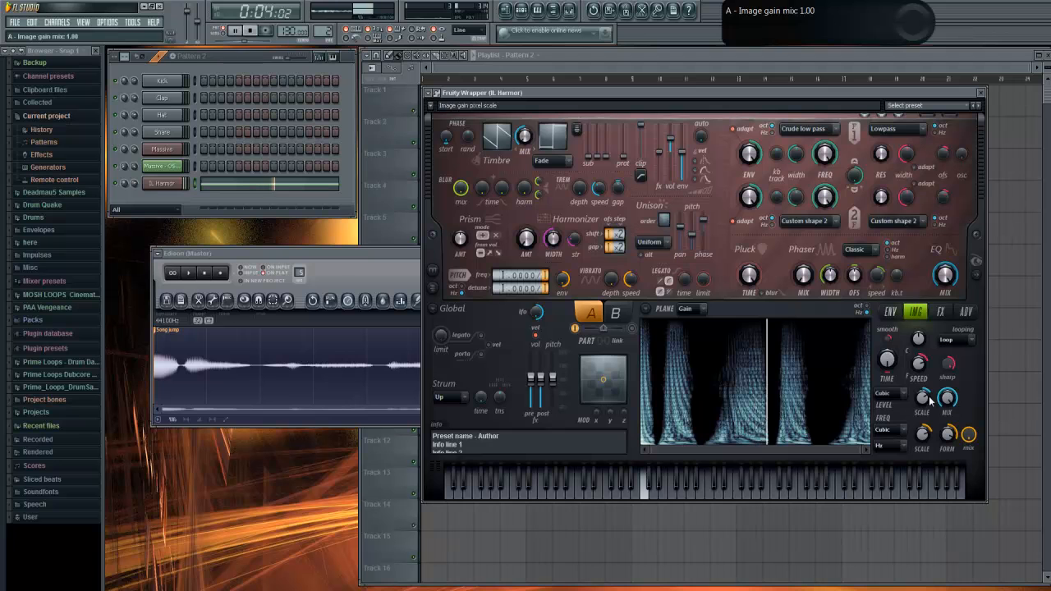
pyautogui.moveTo(925, 399); pyautogui.dragTo(935, 527)
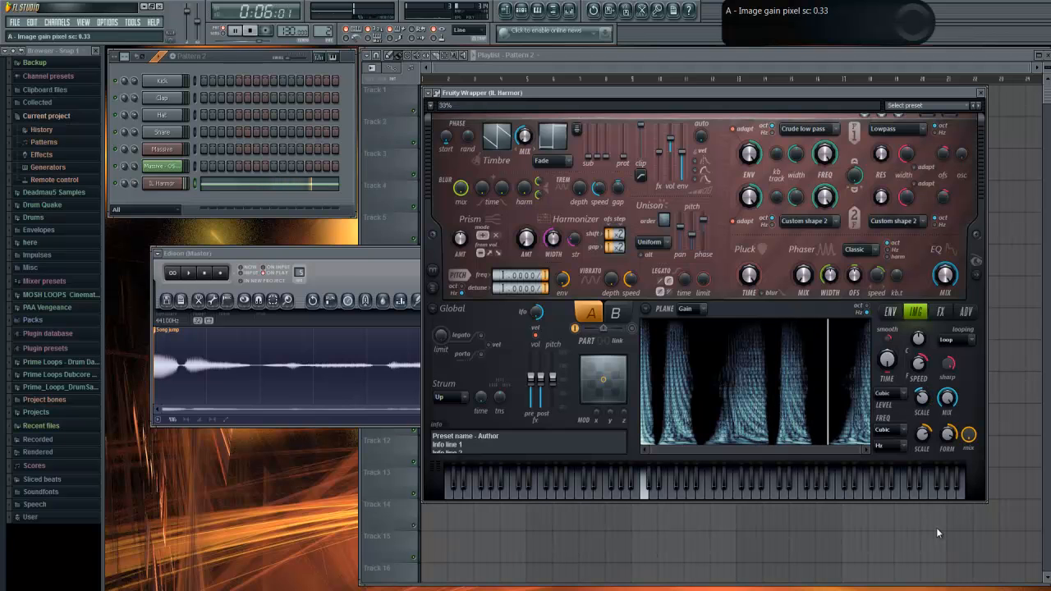
# - Set the image level interpolation to Bell, vary the image fine speed during playback, and stop the pattern
pyautogui.click(901, 394)
pyautogui.click(893, 430)
pyautogui.moveTo(948, 399)
pyautogui.mouseDown()
pyautogui.moveTo(945, 421)
pyautogui.moveTo(943, 404)
pyautogui.mouseUp()
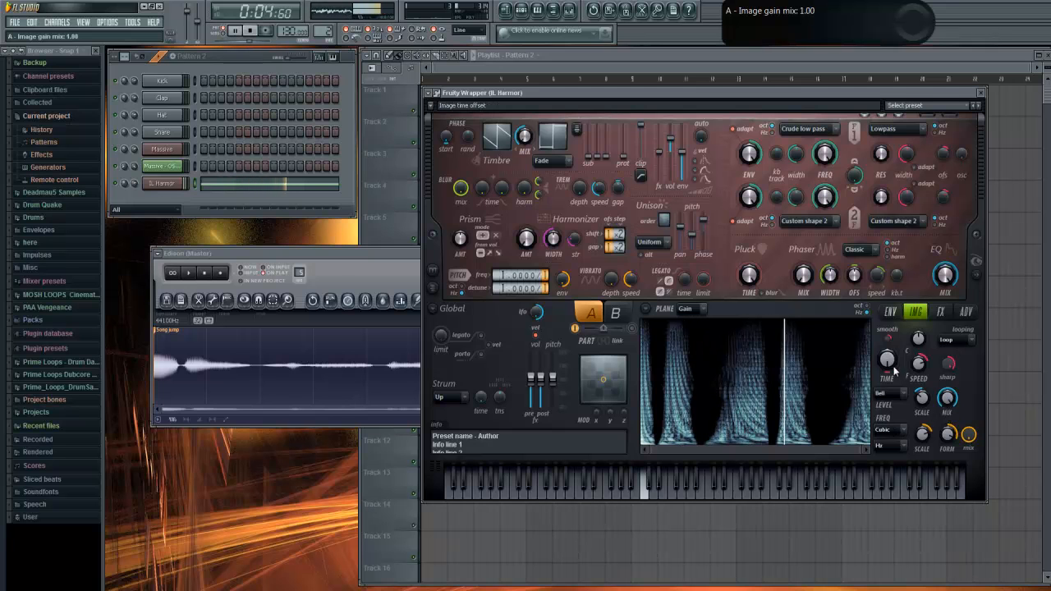
pyautogui.click(919, 369)
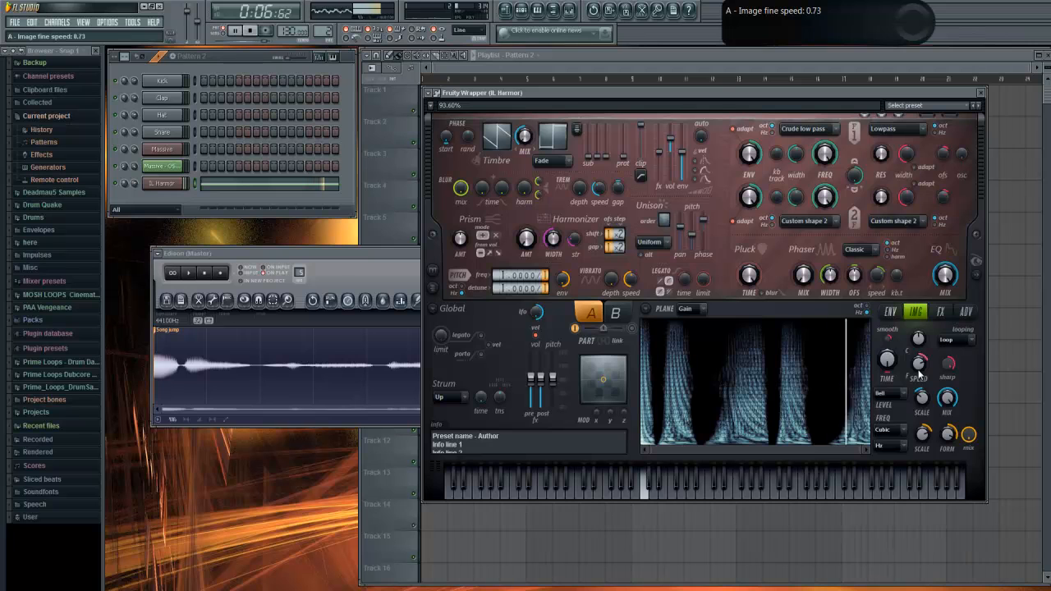
pyautogui.moveTo(919, 374); pyautogui.dragTo(923, 351)
pyautogui.click(253, 30)
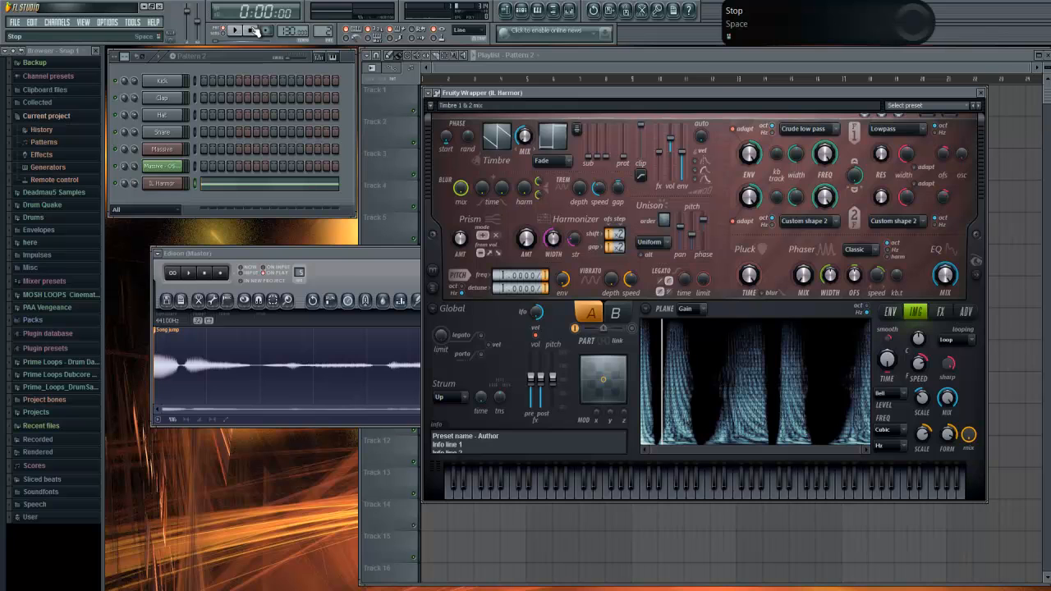
# - Close Harmor and Edison and compare playback of the resampled bass in pattern and song mode
pyautogui.click(983, 94)
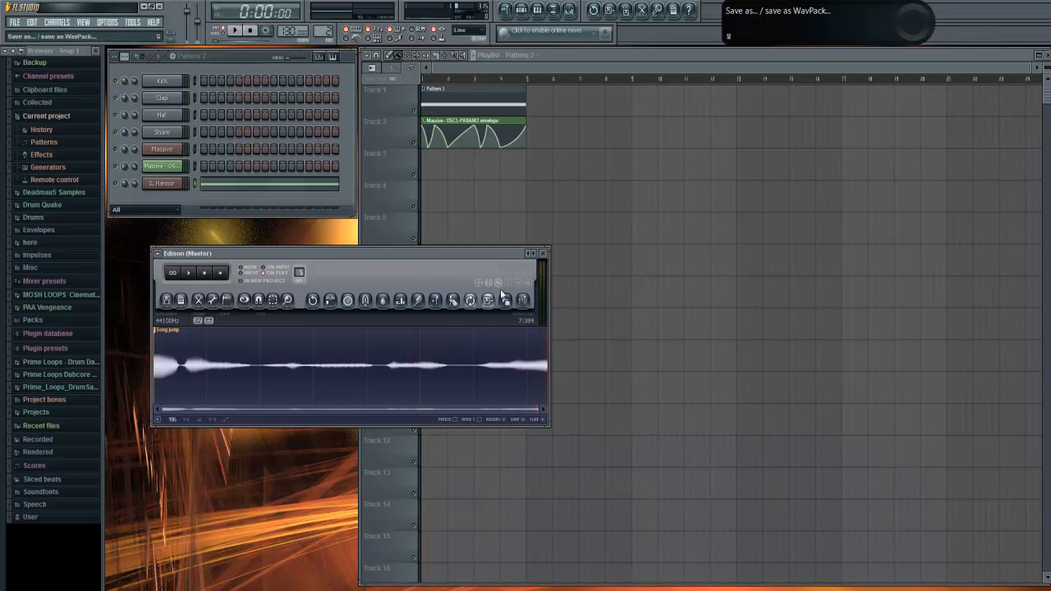
pyautogui.click(544, 253)
pyautogui.click(496, 58)
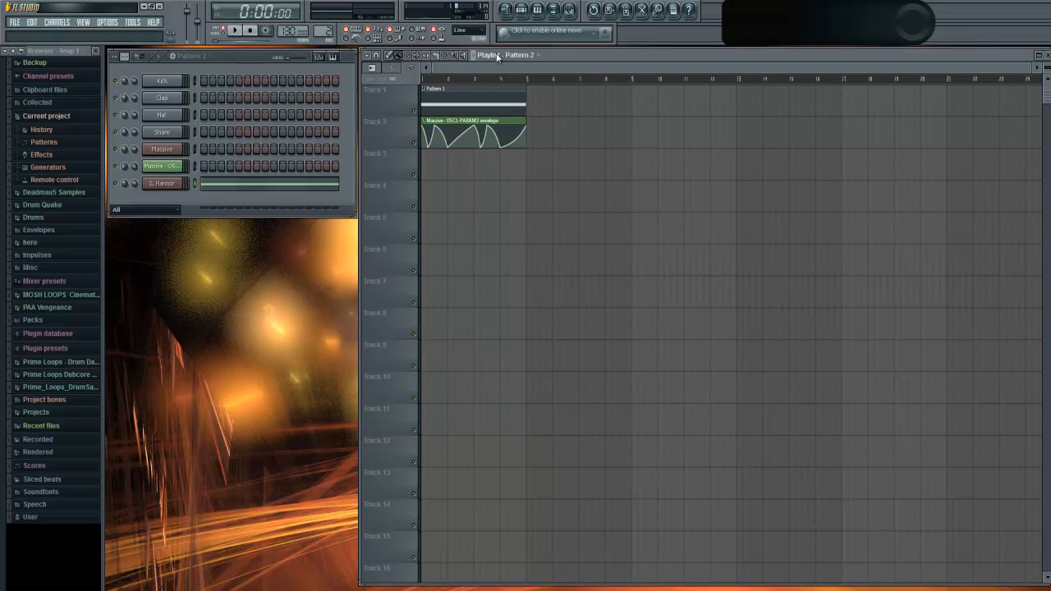
pyautogui.click(234, 32)
pyautogui.click(251, 32)
pyautogui.click(225, 30)
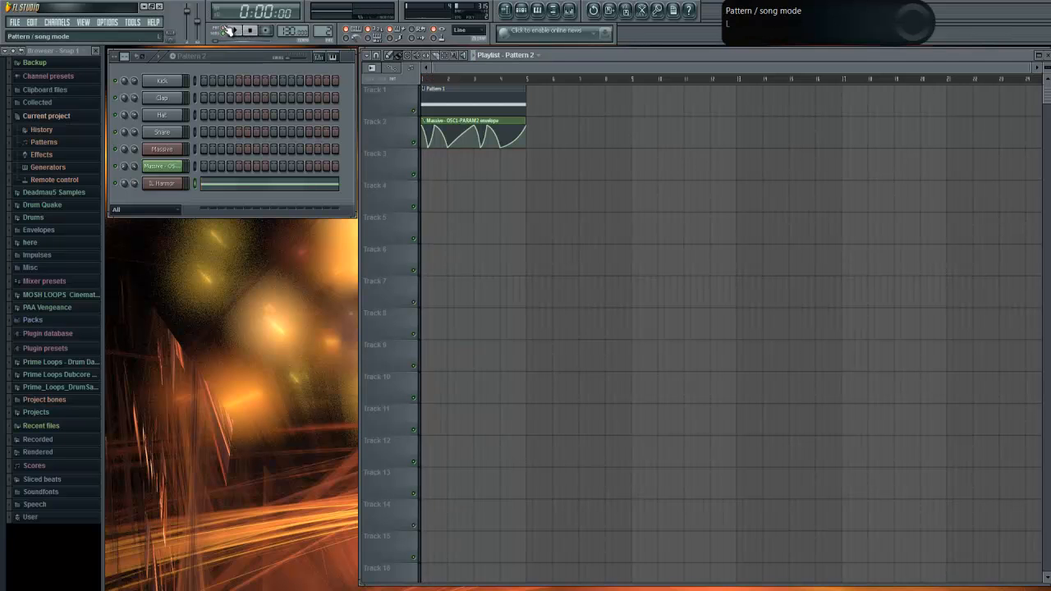
pyautogui.click(234, 30)
pyautogui.click(252, 31)
# - Reopen Harmor and load the Ohmicide_vstwin effect into the first slot of mixer Insert 4
pyautogui.click(158, 183)
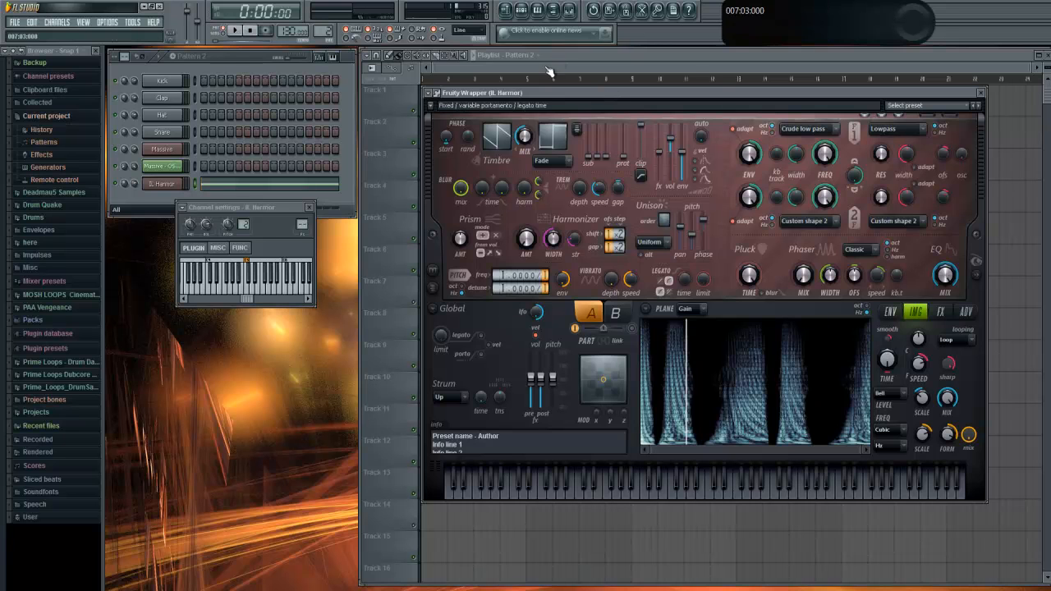
pyautogui.click(568, 10)
pyautogui.click(503, 264)
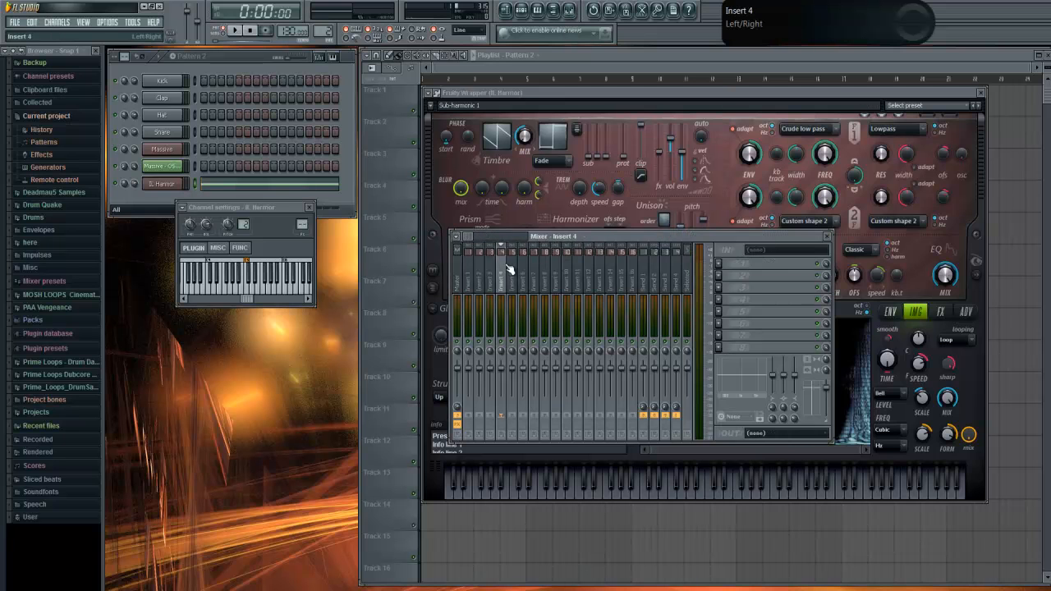
pyautogui.click(719, 263)
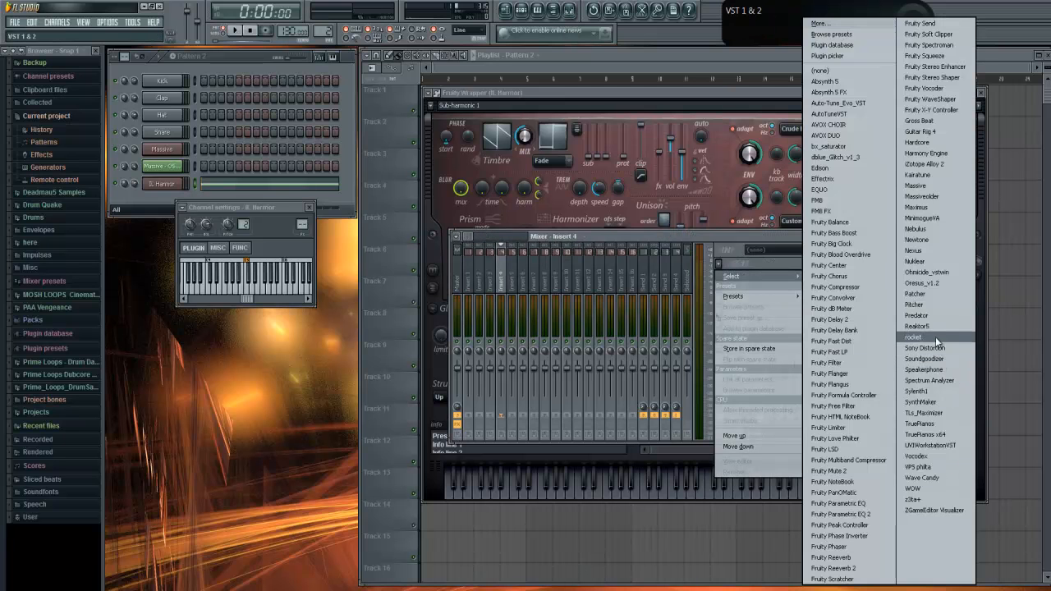
pyautogui.click(927, 271)
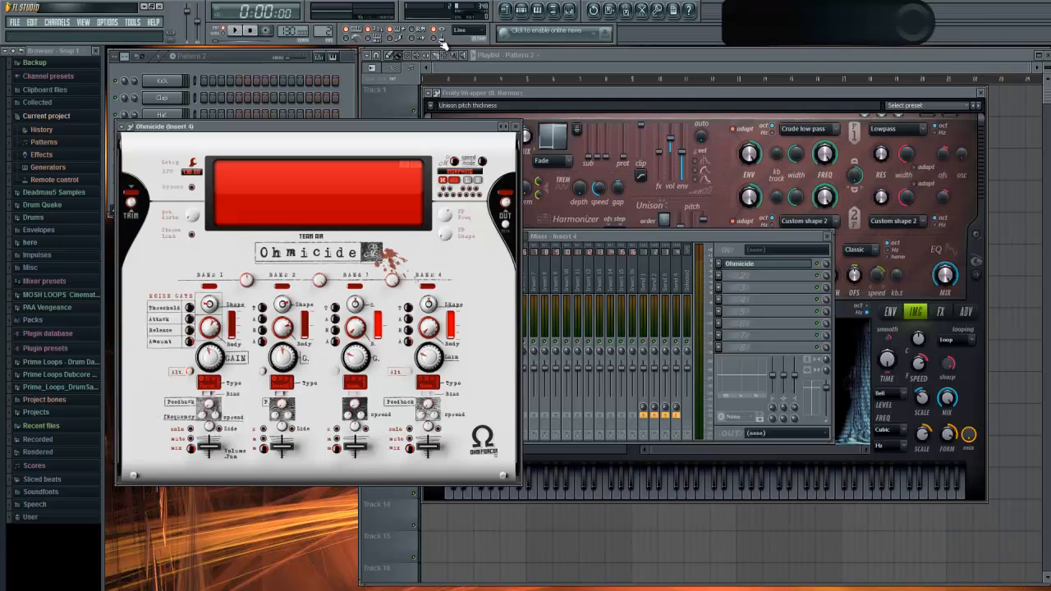
# - Move the Ohmicide window lower and route the Harmor channel to mixer track 3
pyautogui.moveTo(424, 129); pyautogui.dragTo(429, 278)
pyautogui.doubleClick(164, 185)
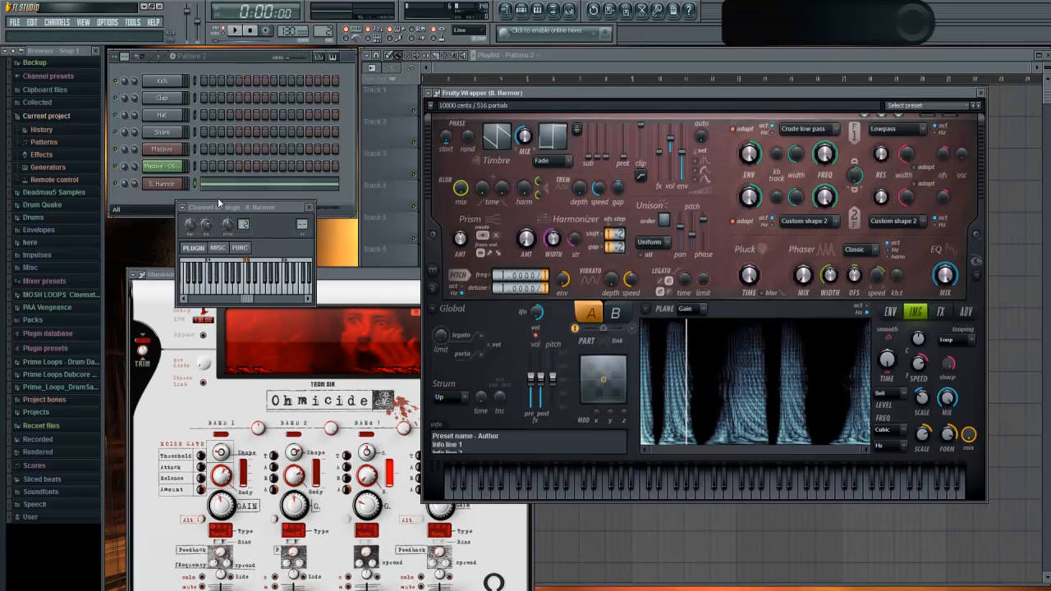
pyautogui.moveTo(302, 224); pyautogui.dragTo(302, 217)
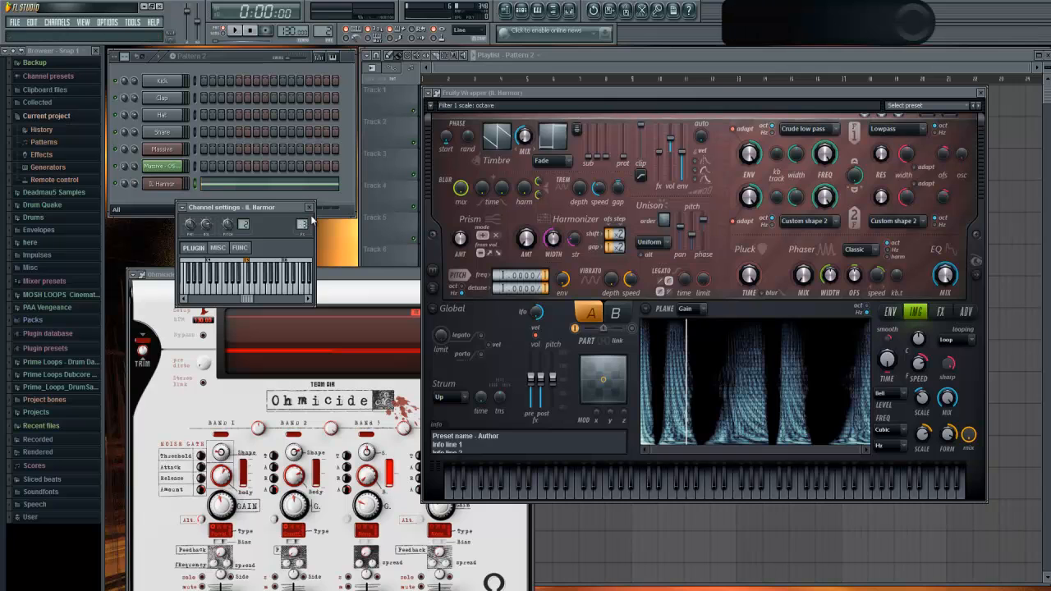
# - Browse the effect plugins available for the second slot of mixer Insert 4 without loading one
pyautogui.click(568, 11)
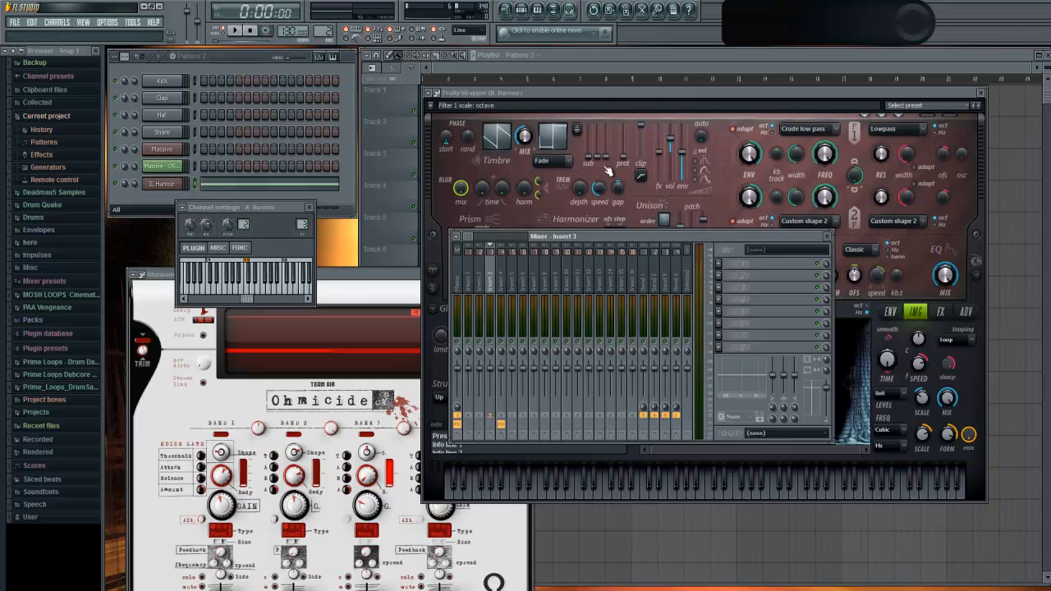
pyautogui.click(503, 279)
pyautogui.click(719, 277)
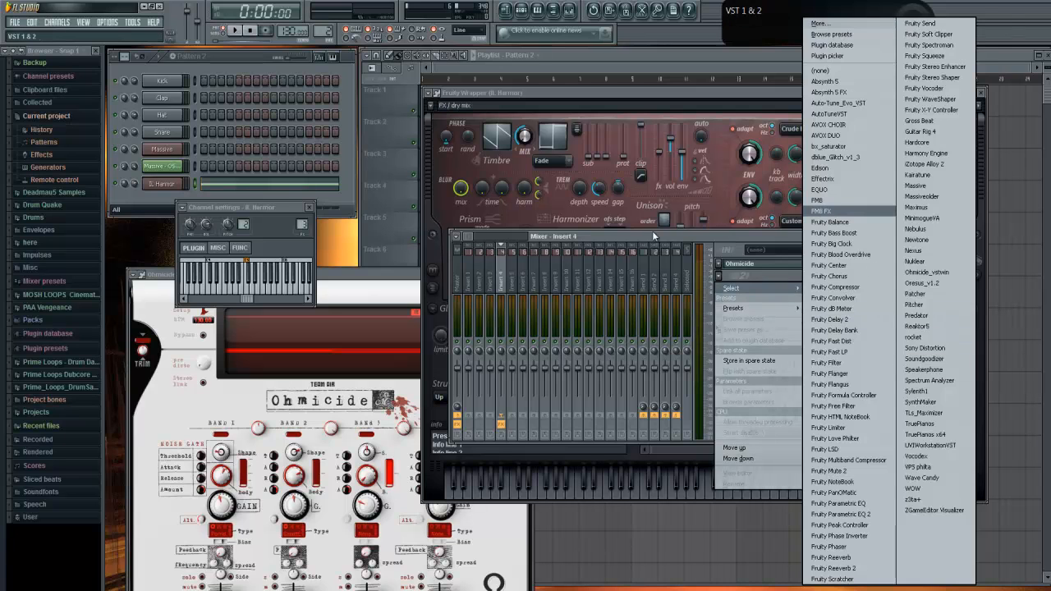
pyautogui.click(629, 116)
pyautogui.click(630, 116)
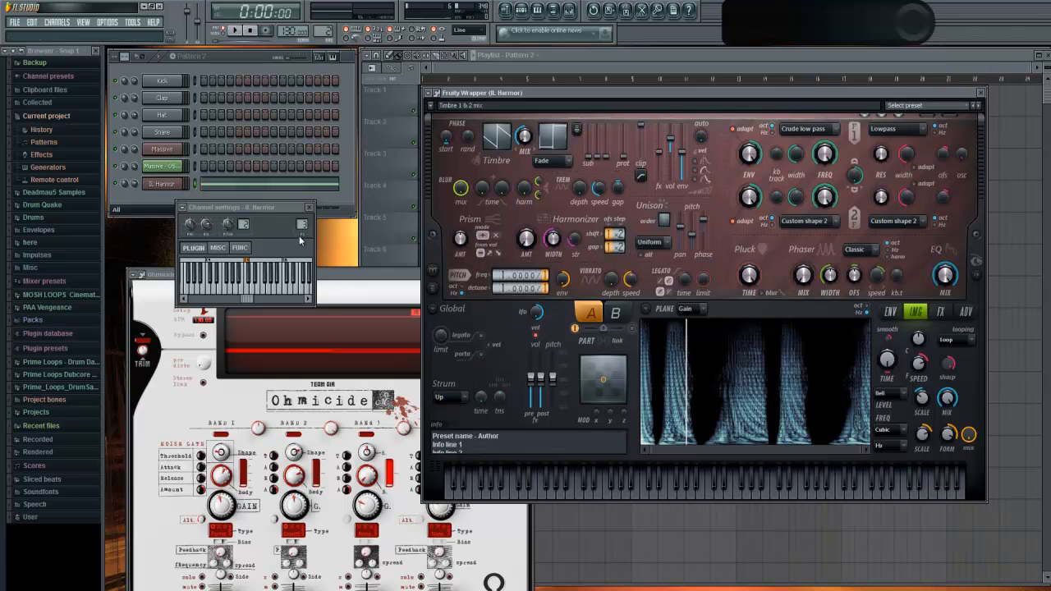
pyautogui.click(351, 285)
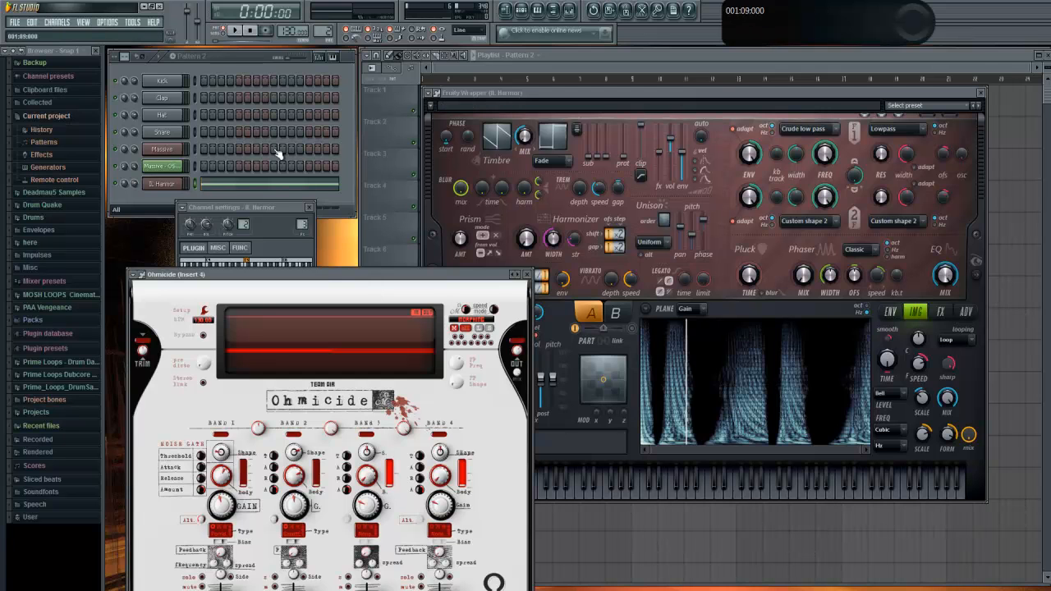
pyautogui.click(568, 9)
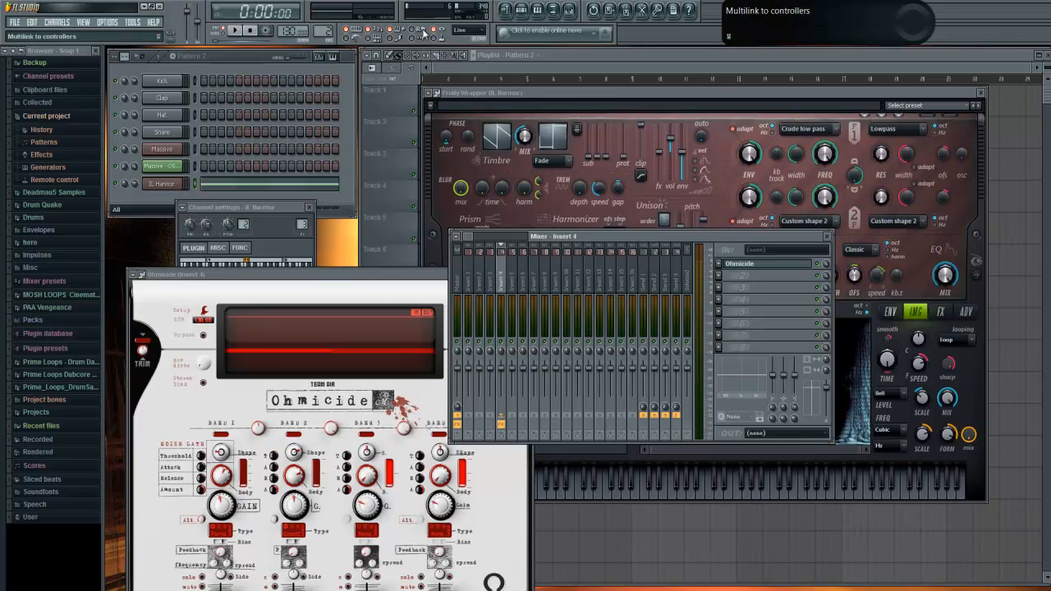
pyautogui.click(762, 95)
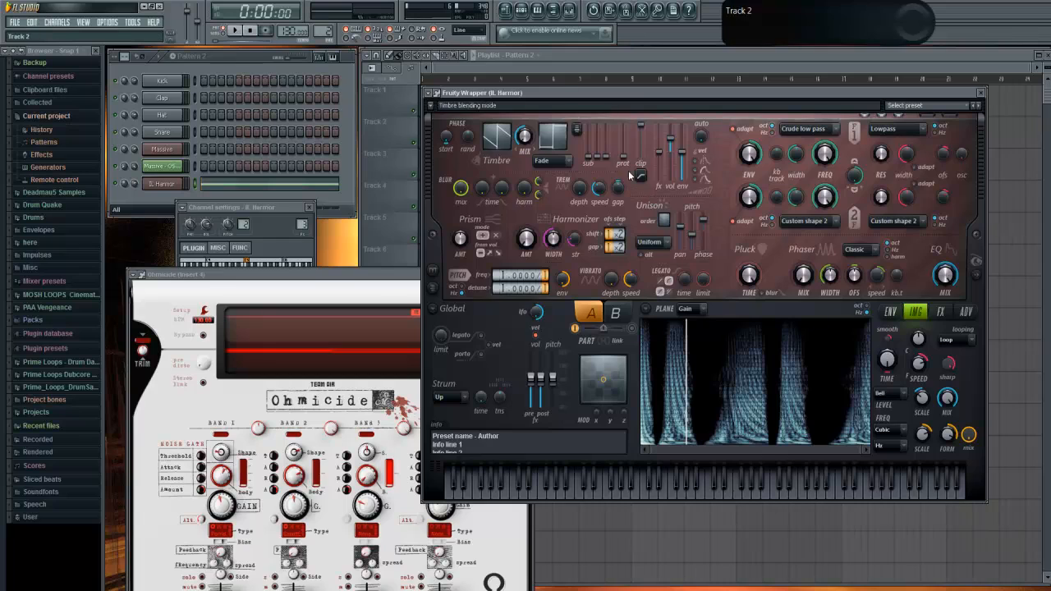
pyautogui.moveTo(643, 90)
pyautogui.mouseDown()
pyautogui.moveTo(579, 84)
pyautogui.moveTo(518, 48)
pyautogui.moveTo(628, 97)
pyautogui.moveTo(653, 96)
pyautogui.moveTo(636, 92)
pyautogui.mouseUp()
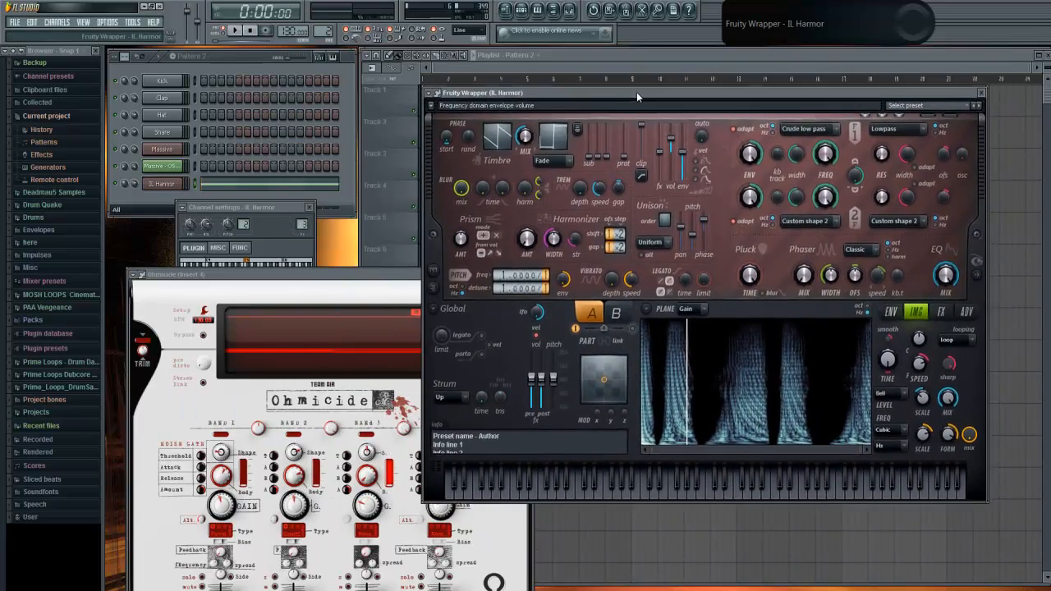
pyautogui.moveTo(554, 93)
pyautogui.mouseDown()
pyautogui.moveTo(398, 96)
pyautogui.moveTo(563, 104)
pyautogui.moveTo(553, 93)
pyautogui.mouseUp()
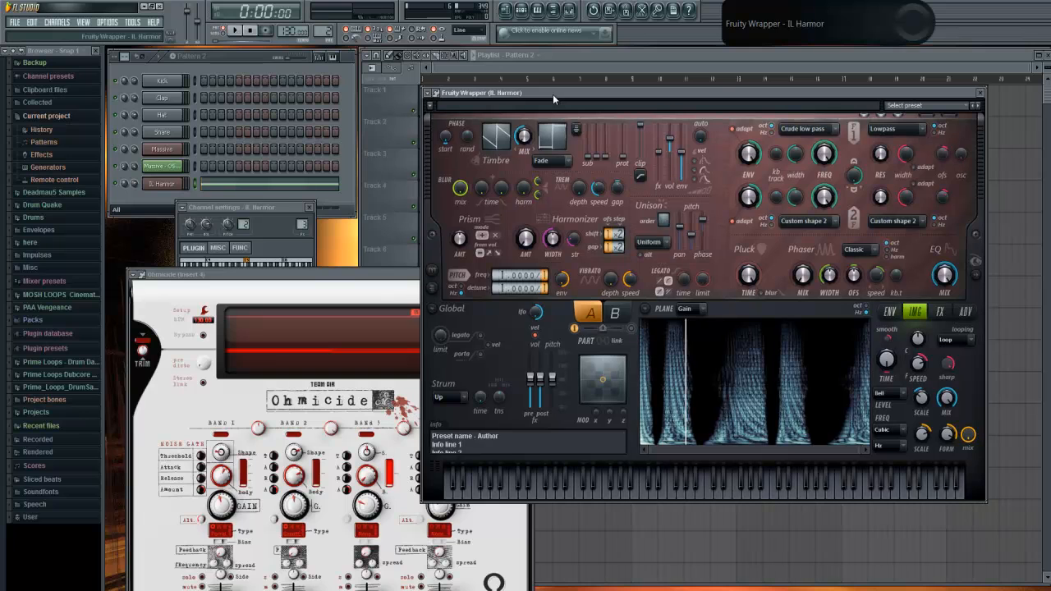
pyautogui.click(573, 54)
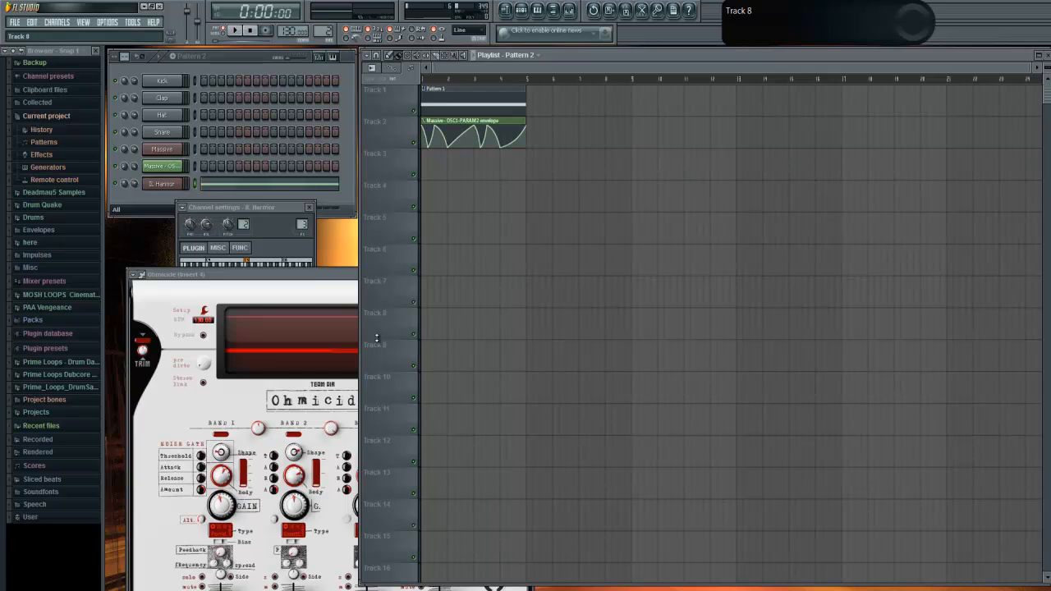
pyautogui.click(270, 210)
pyautogui.click(258, 194)
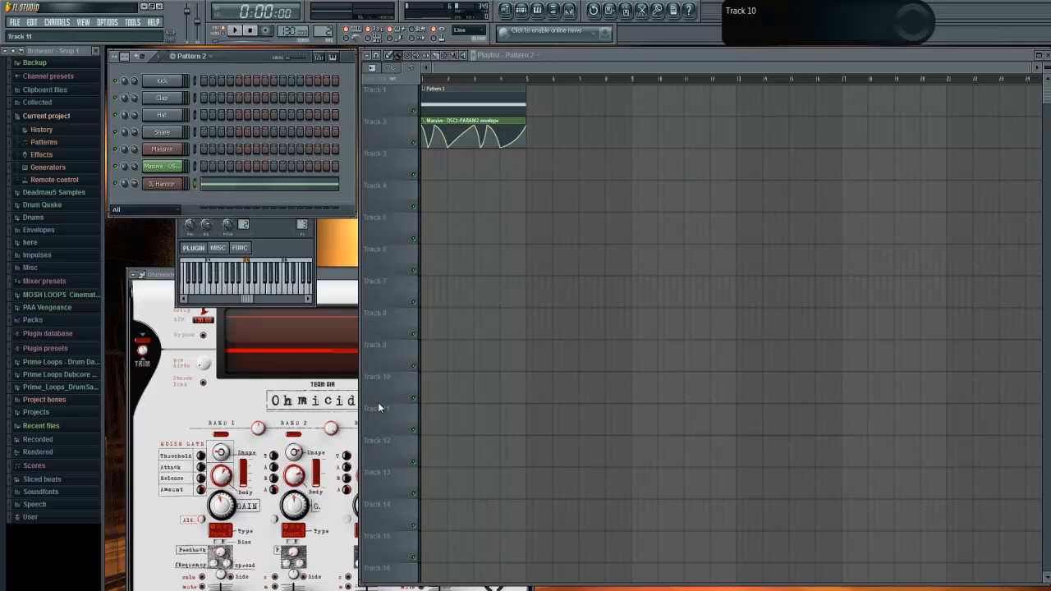